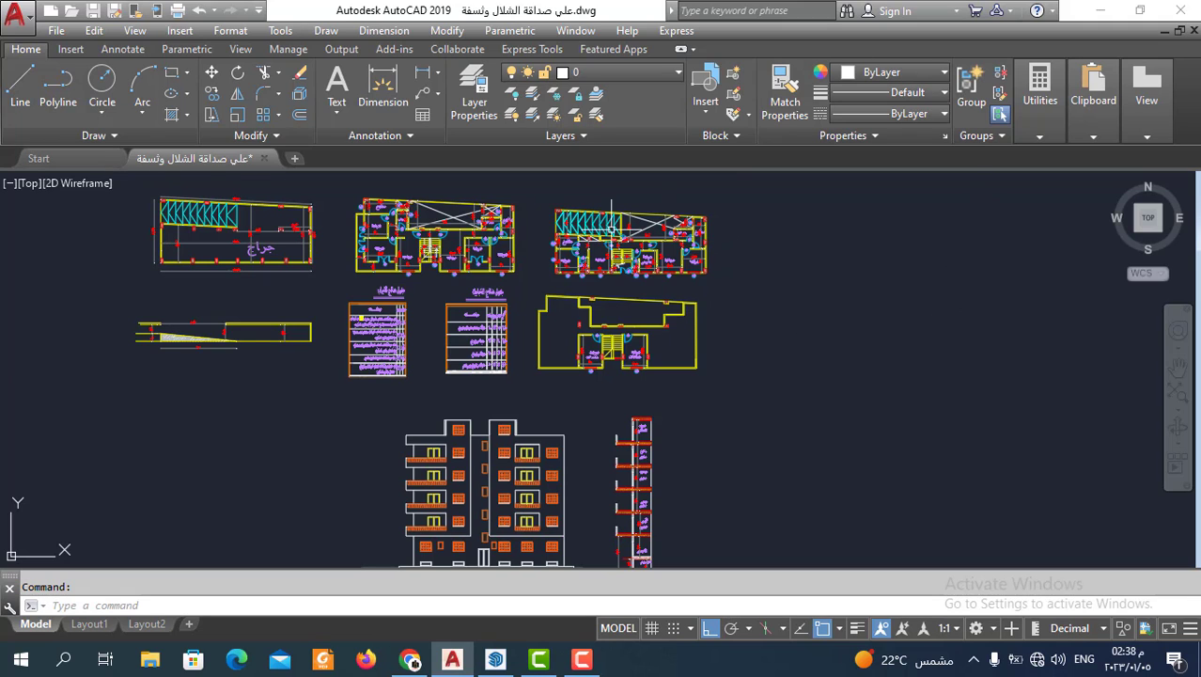
# - Erase the first dimension style from the floor plans via Select Similar, removing 38 objects
pyautogui.scroll(-2, 609, 231)
pyautogui.scroll(2, 620, 271)
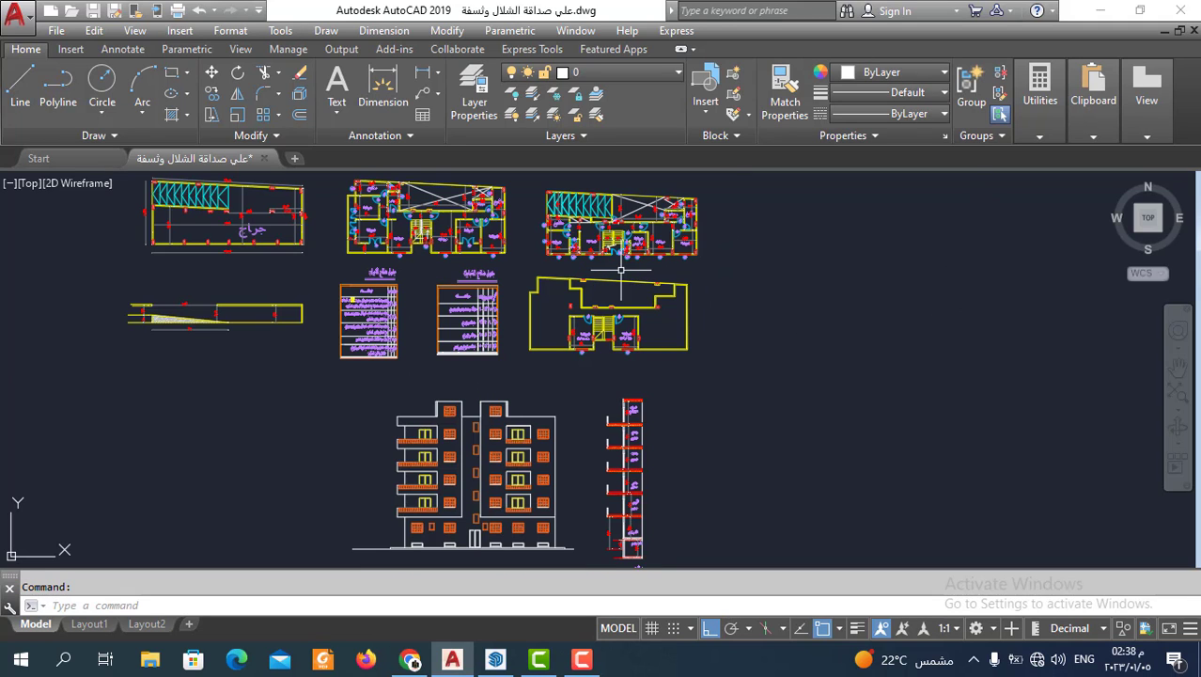
pyautogui.moveTo(508, 346); pyautogui.dragTo(557, 393, button='middle')
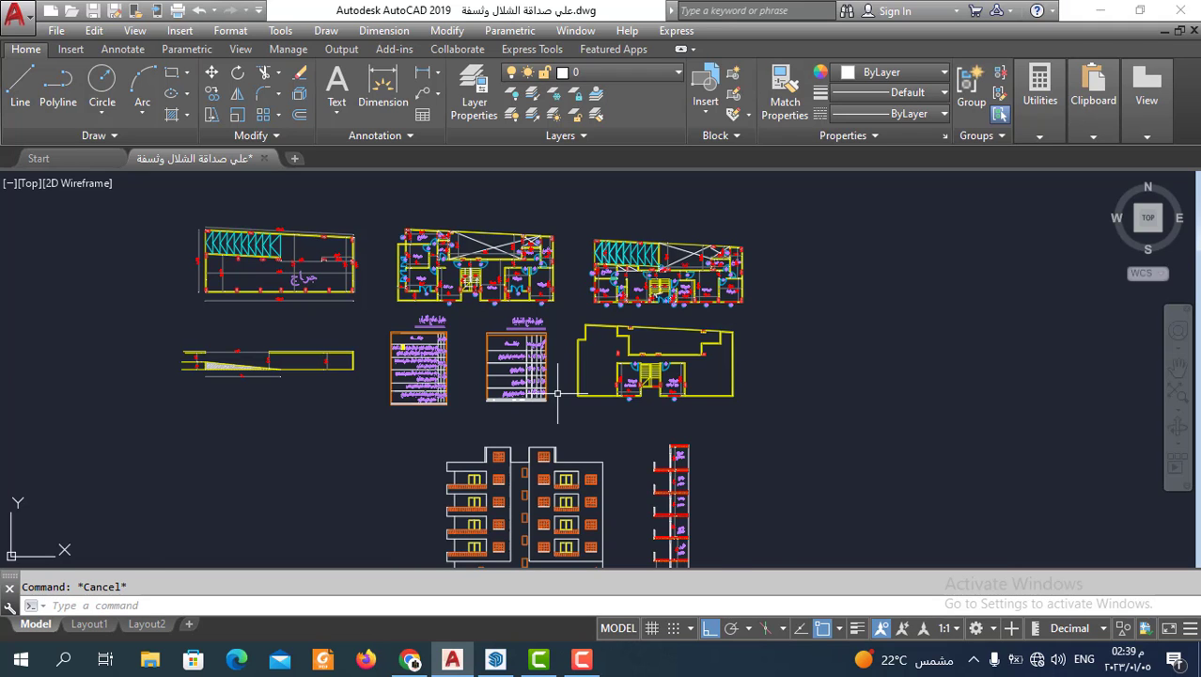
pyautogui.scroll(4, 558, 393)
pyautogui.scroll(3, 663, 413)
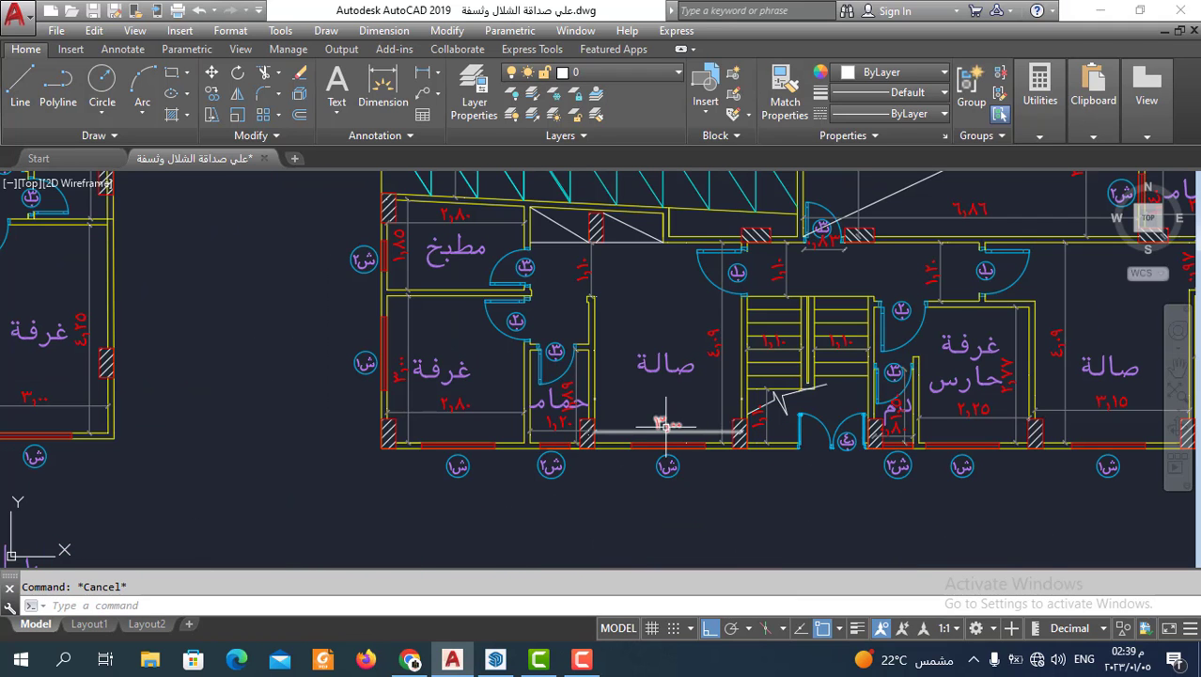
pyautogui.click(666, 424)
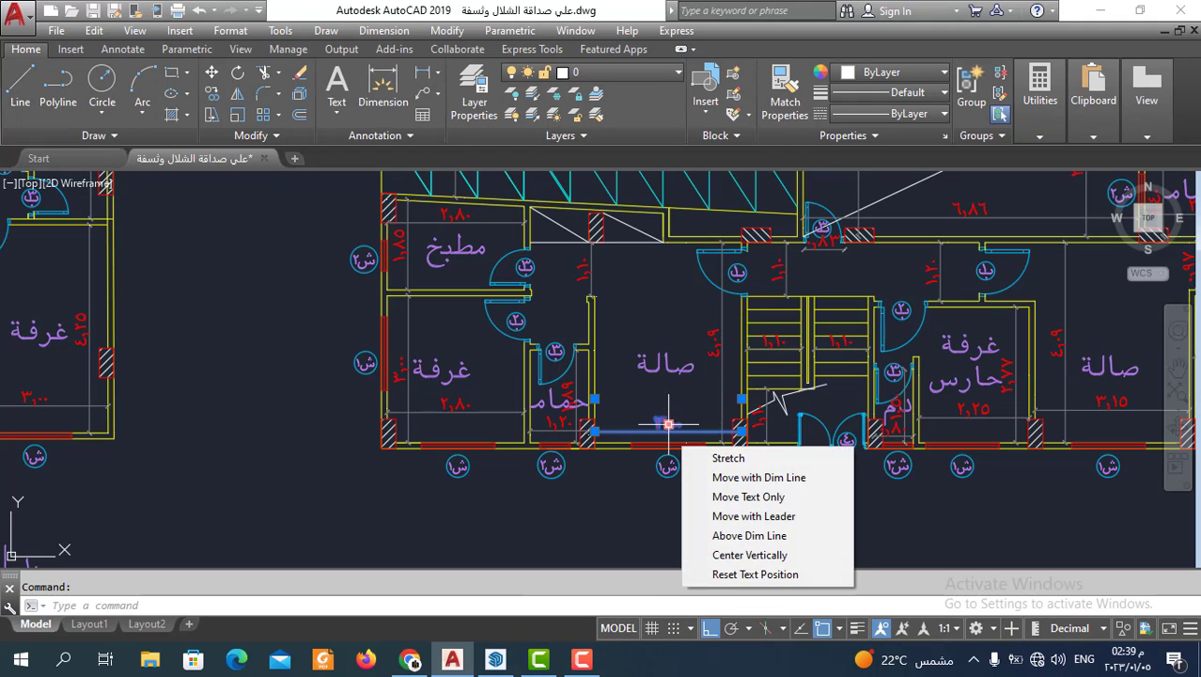
pyautogui.rightClick(666, 425)
pyautogui.click(738, 490)
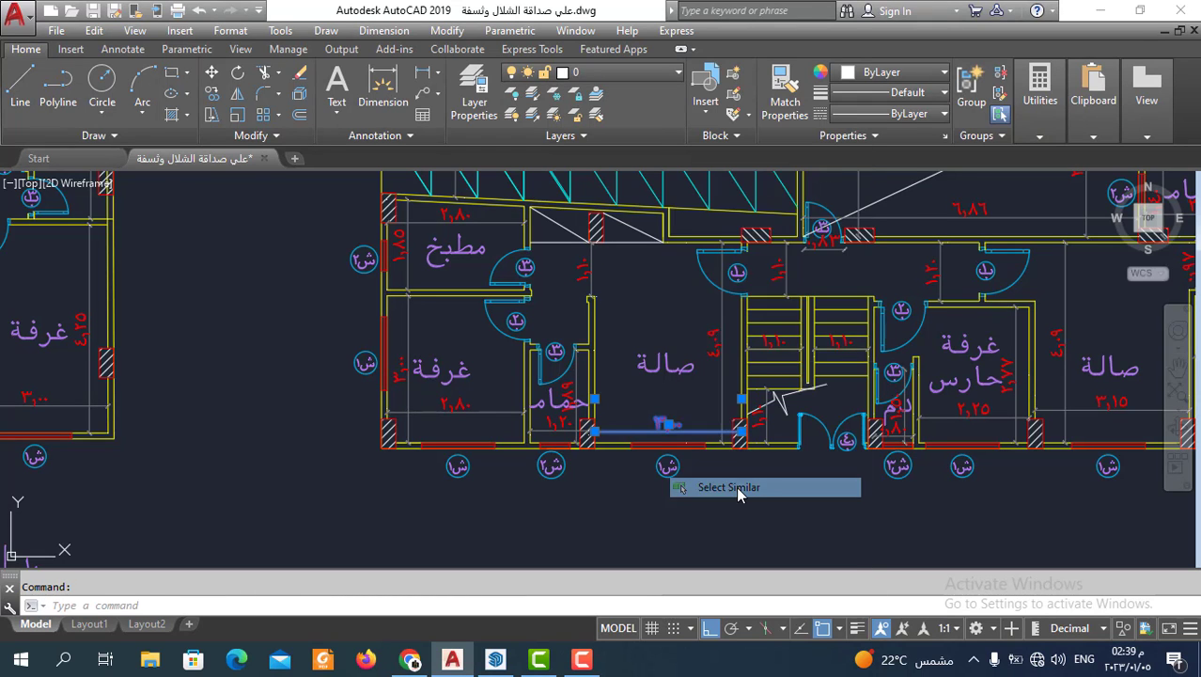
pyautogui.scroll(-3, 686, 385)
pyautogui.scroll(-2, 620, 376)
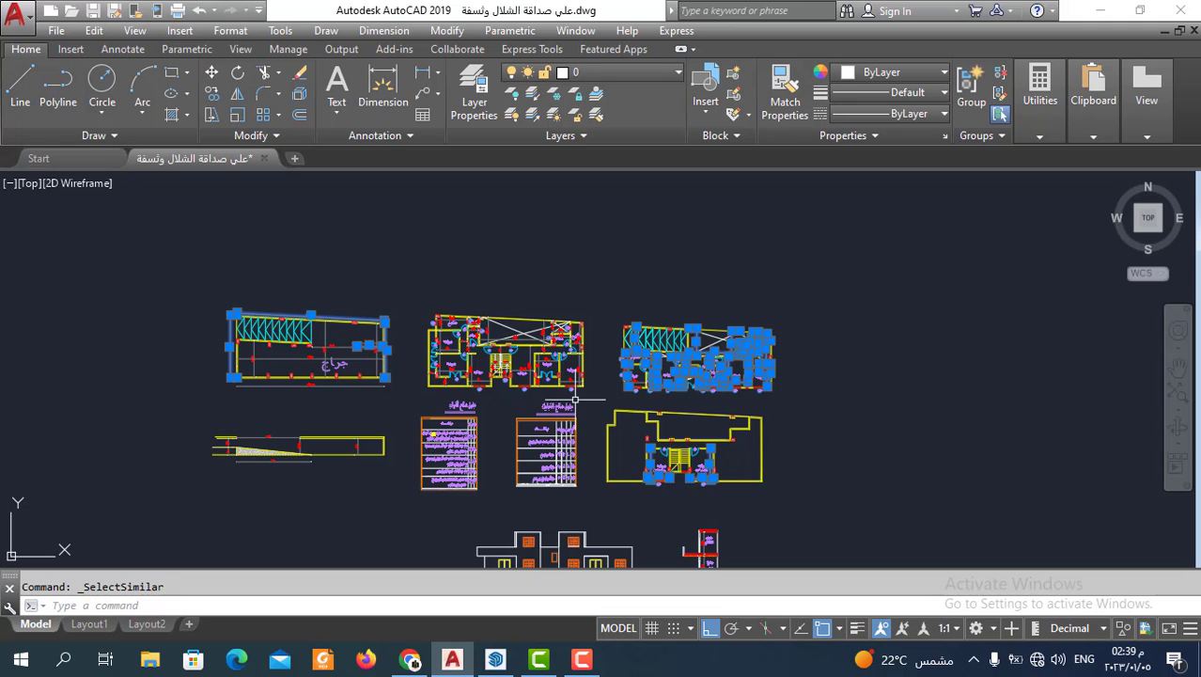
pyautogui.press('Delete')
# - Erase the remaining dimension style the same way, removing 64 more dimensions
pyautogui.scroll(3, 601, 413)
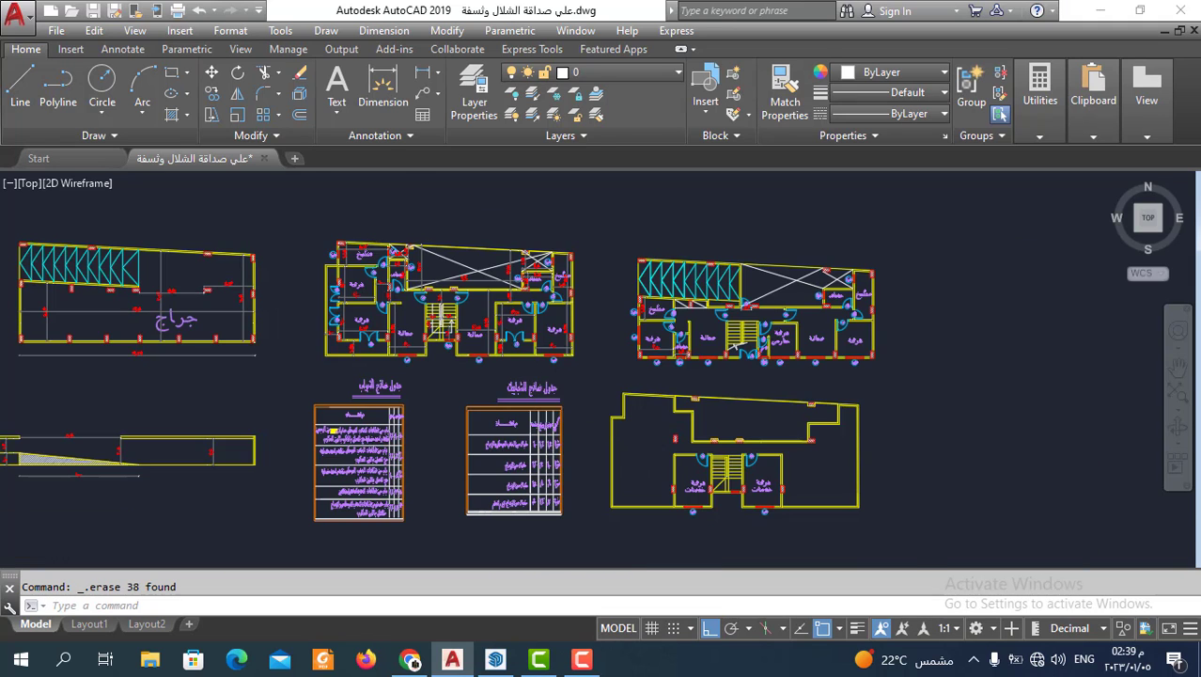
pyautogui.scroll(5, 462, 306)
pyautogui.click(505, 384)
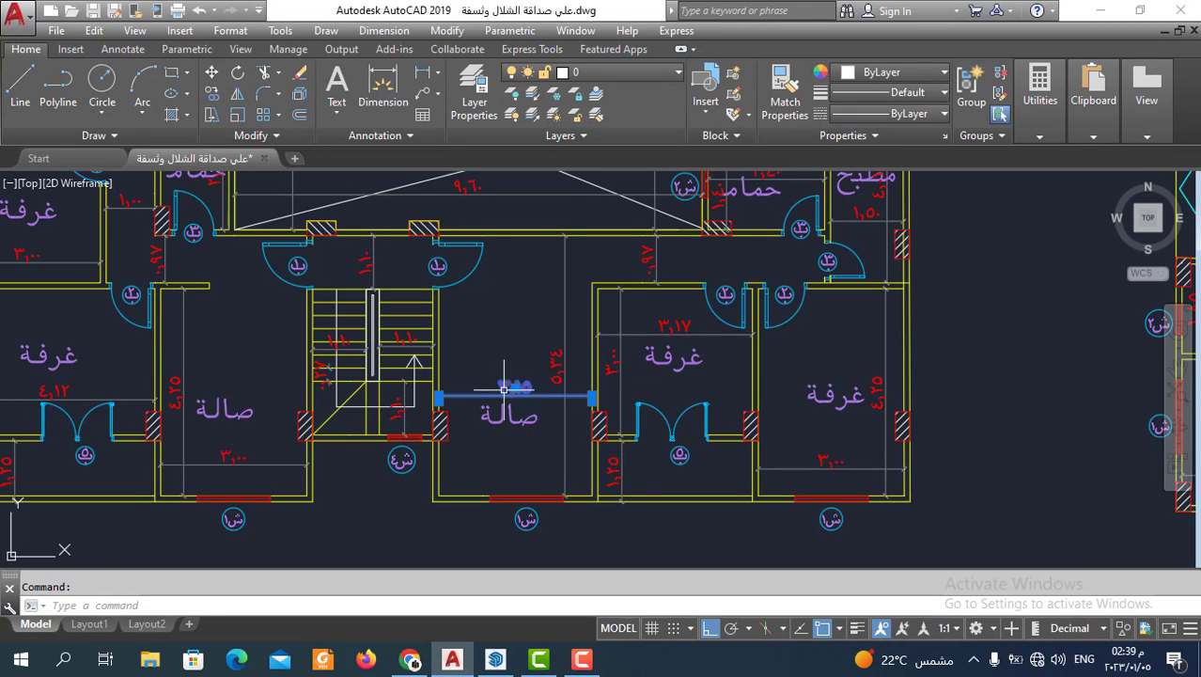
pyautogui.rightClick(506, 384)
pyautogui.click(569, 487)
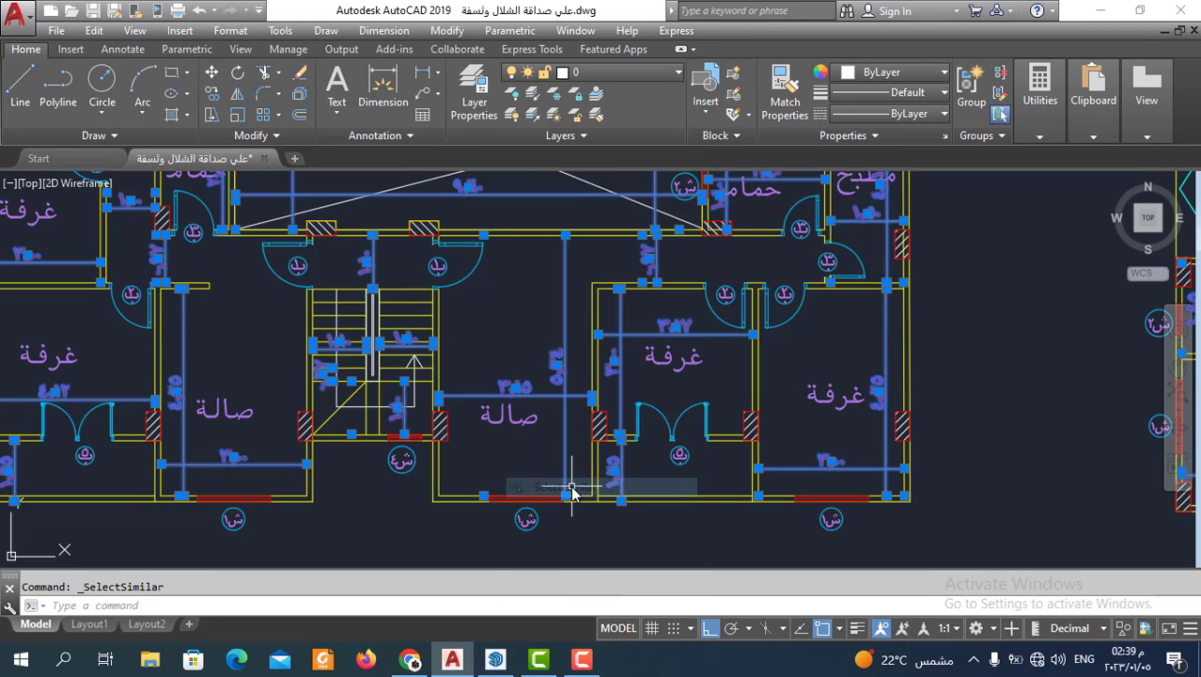
pyautogui.press('Delete')
pyautogui.scroll(-6, 722, 399)
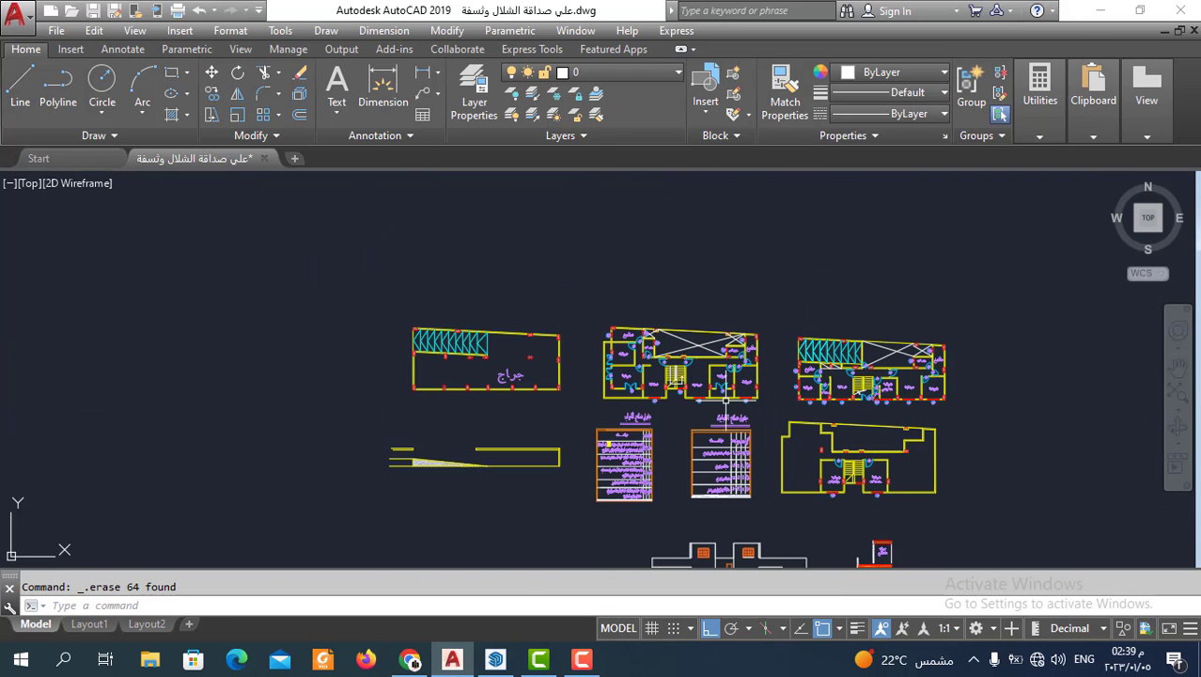
pyautogui.scroll(2, 719, 409)
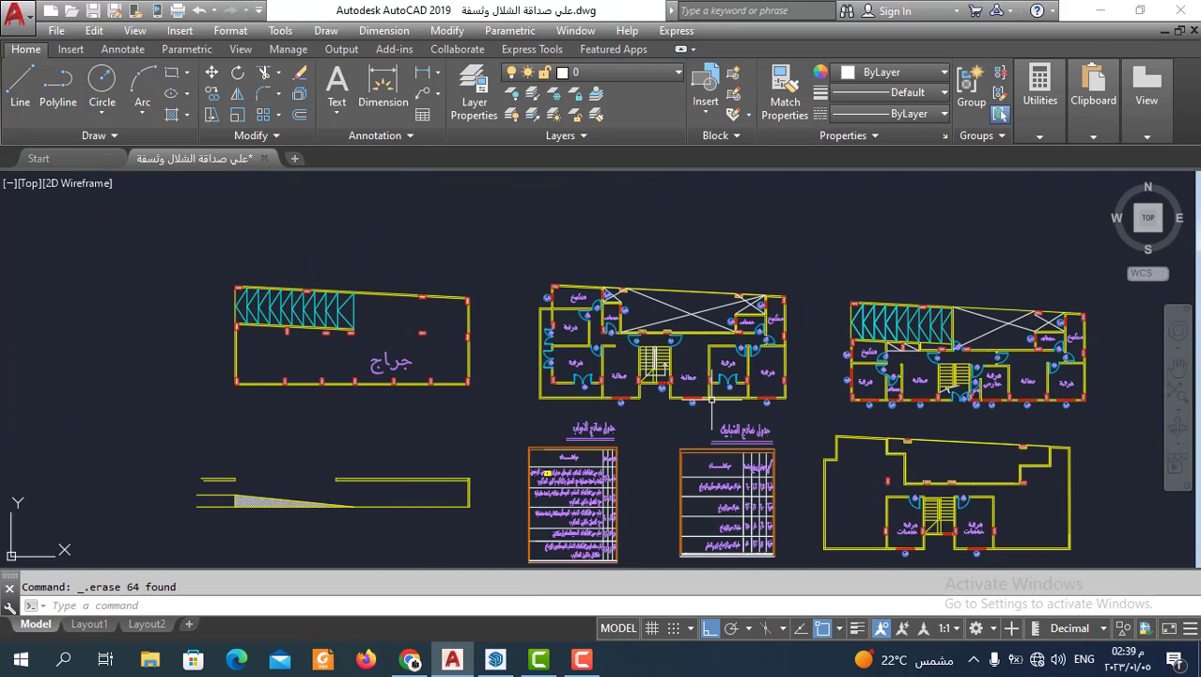
# - Delete all 183 room name text labels using Select Similar
pyautogui.scroll(4, 712, 400)
pyautogui.scroll(-2, 559, 402)
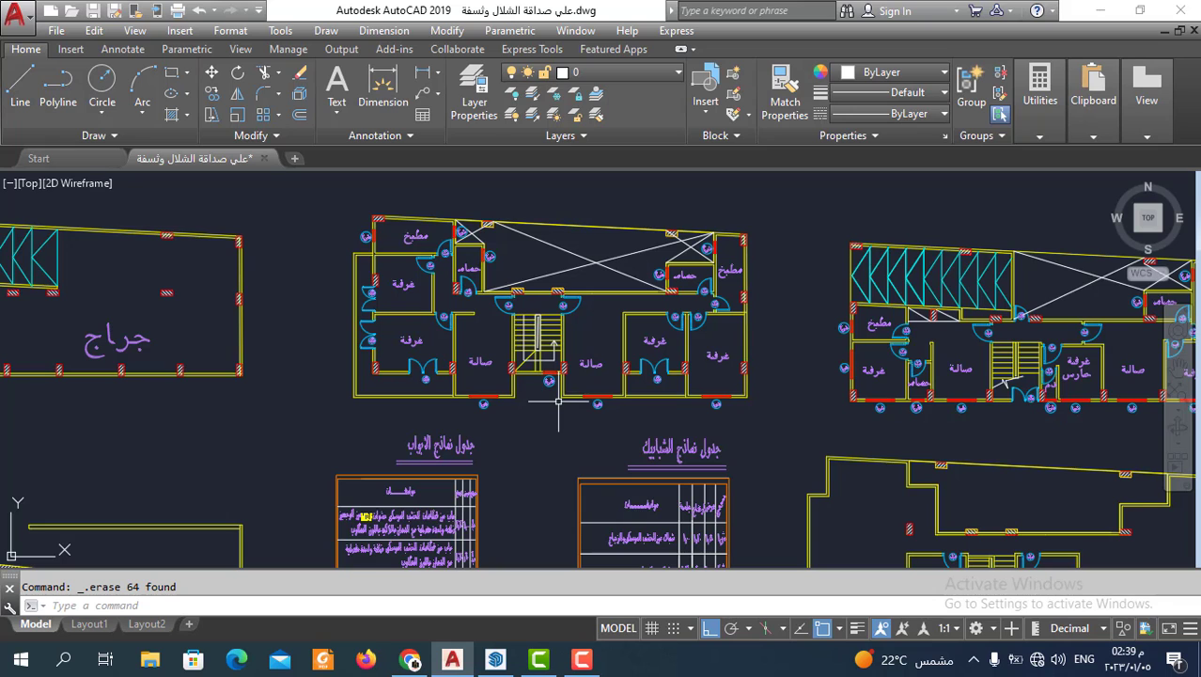
pyautogui.scroll(-3, 559, 402)
pyautogui.scroll(4, 559, 402)
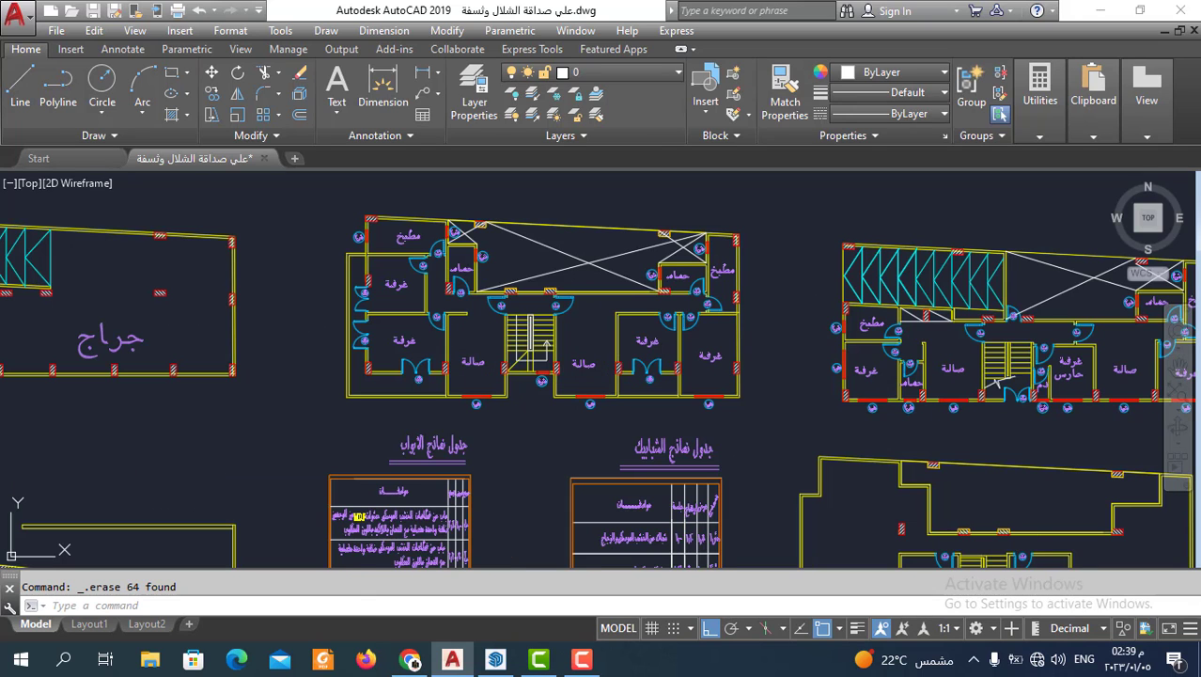
pyautogui.scroll(-1, 582, 376)
pyautogui.click(604, 357)
pyautogui.click(589, 366)
pyautogui.rightClick(591, 369)
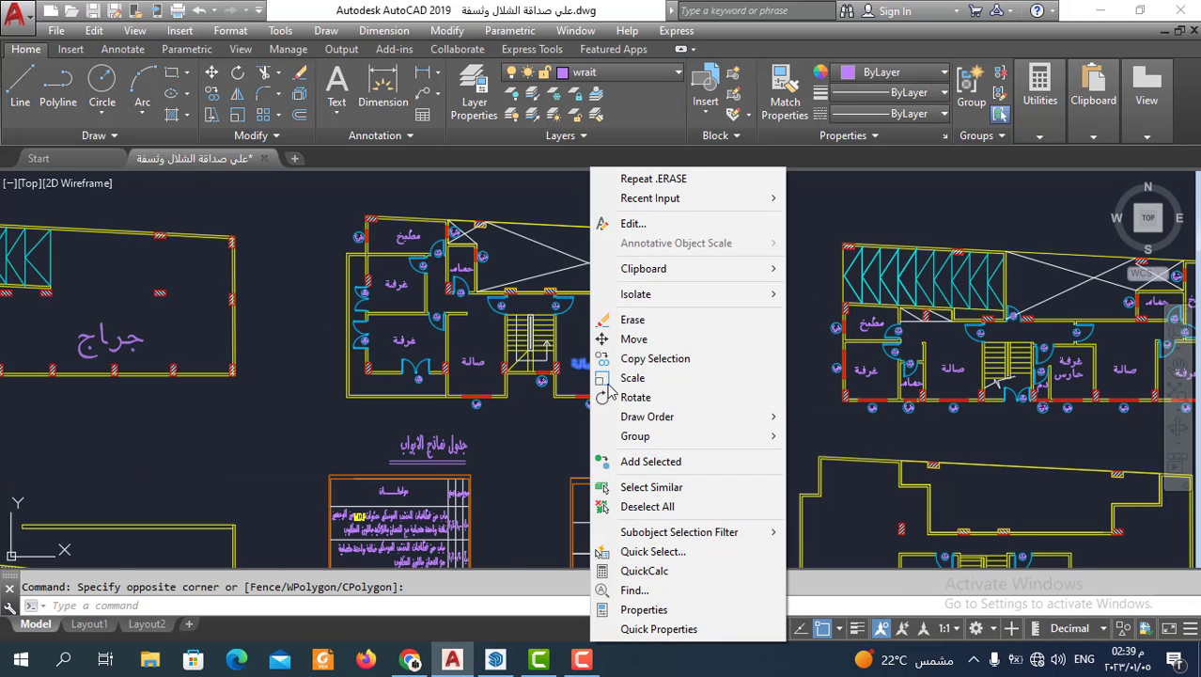
pyautogui.click(650, 486)
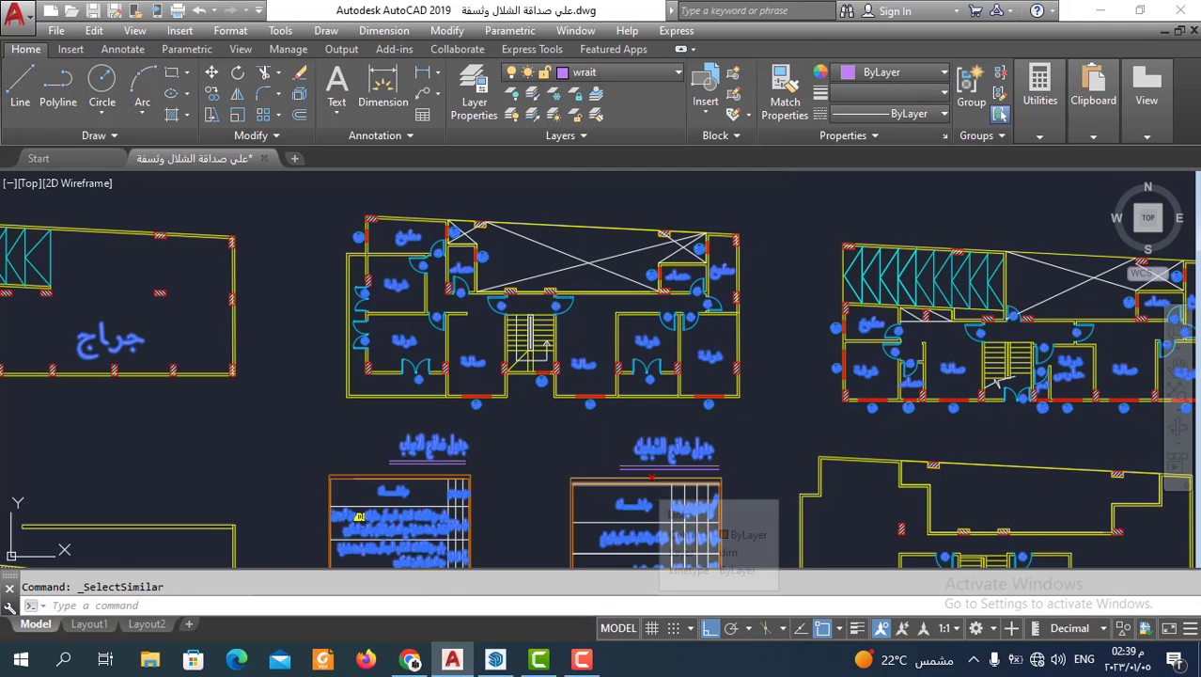
pyautogui.press('Delete')
# - Delete all 50 grid-bubble circles using Select Similar
pyautogui.scroll(-2, 645, 484)
pyautogui.scroll(2, 526, 423)
pyautogui.scroll(4, 469, 394)
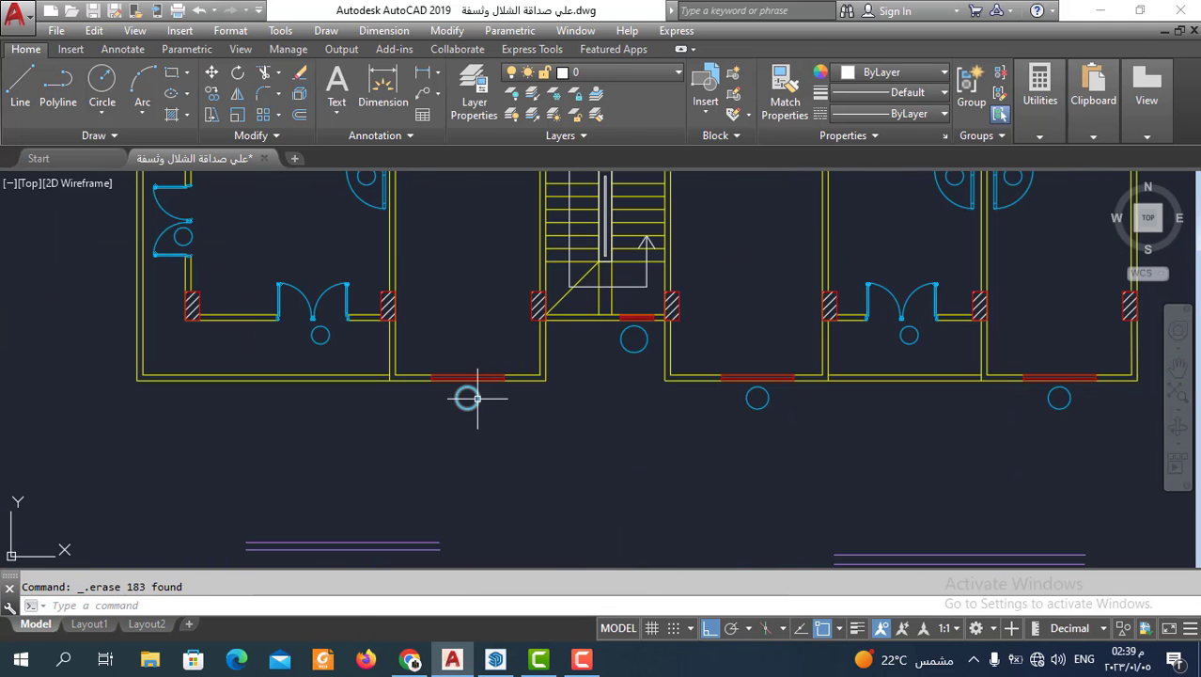
pyautogui.click(471, 396)
pyautogui.click(472, 404)
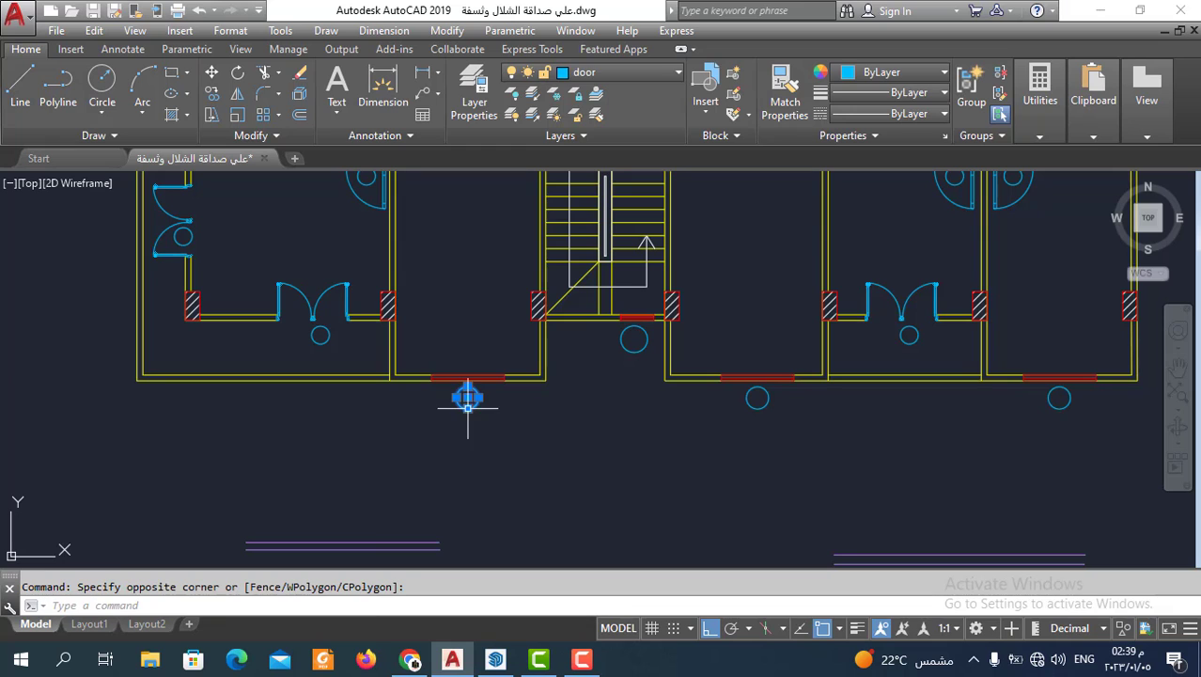
pyautogui.rightClick(471, 404)
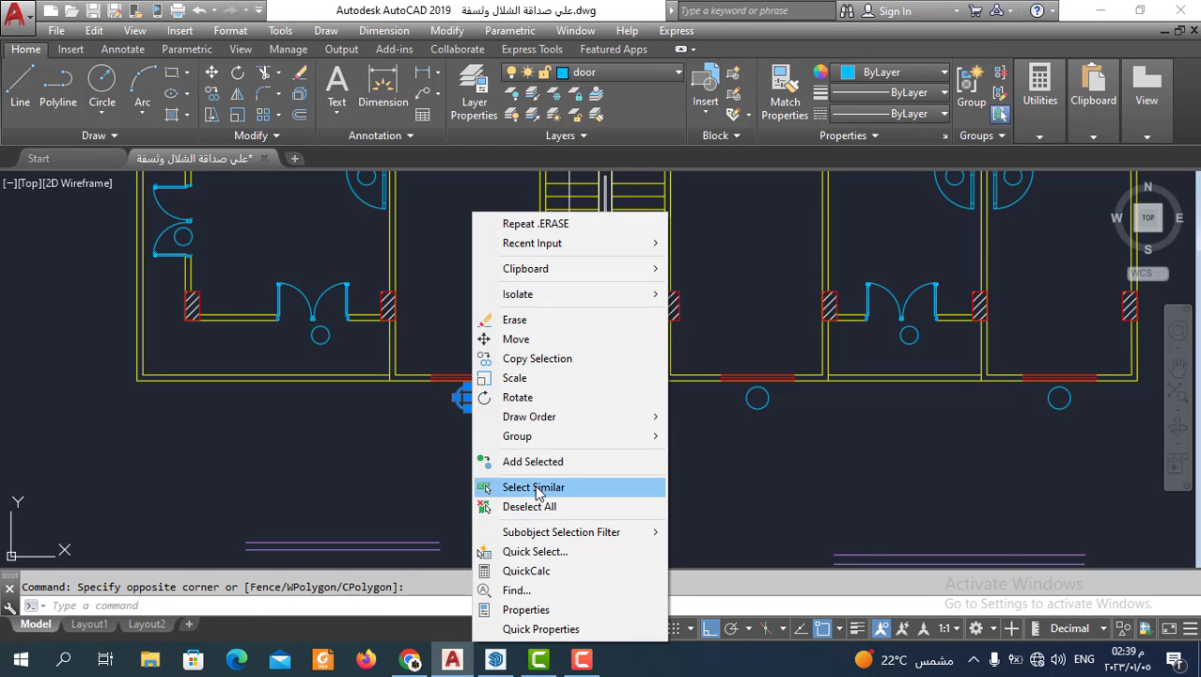
pyautogui.click(535, 486)
pyautogui.press('Delete')
# - Window-select the door and window schedule tables and delete them
pyautogui.scroll(-4, 534, 485)
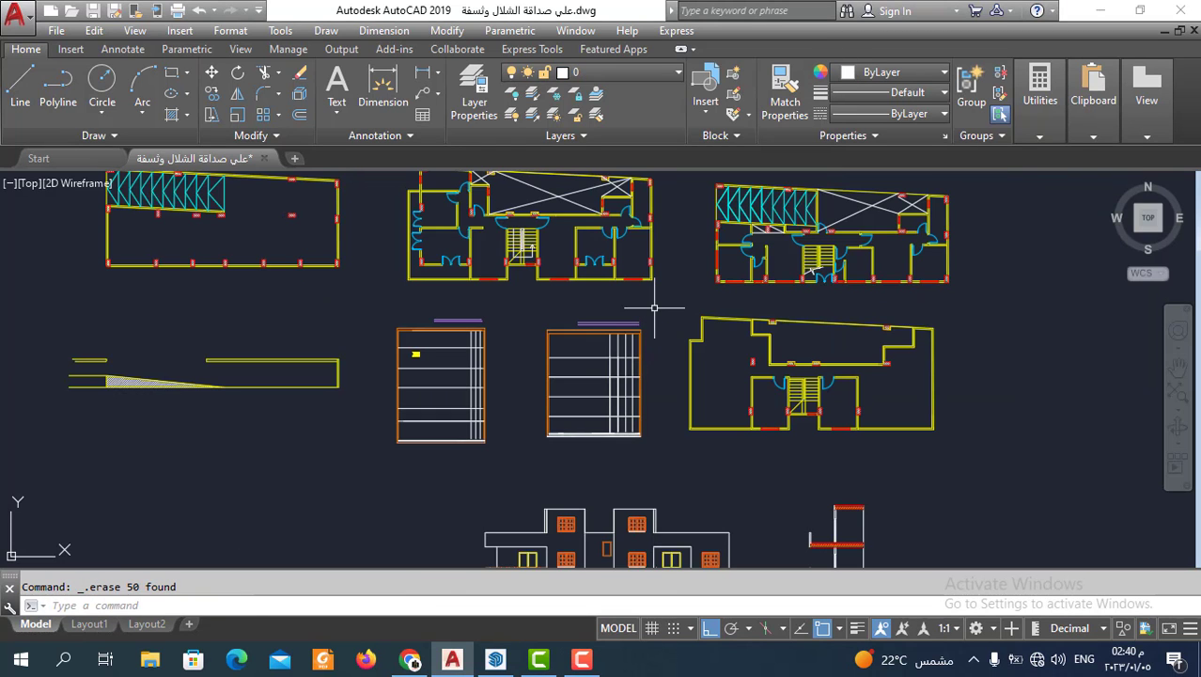
pyautogui.click(654, 306)
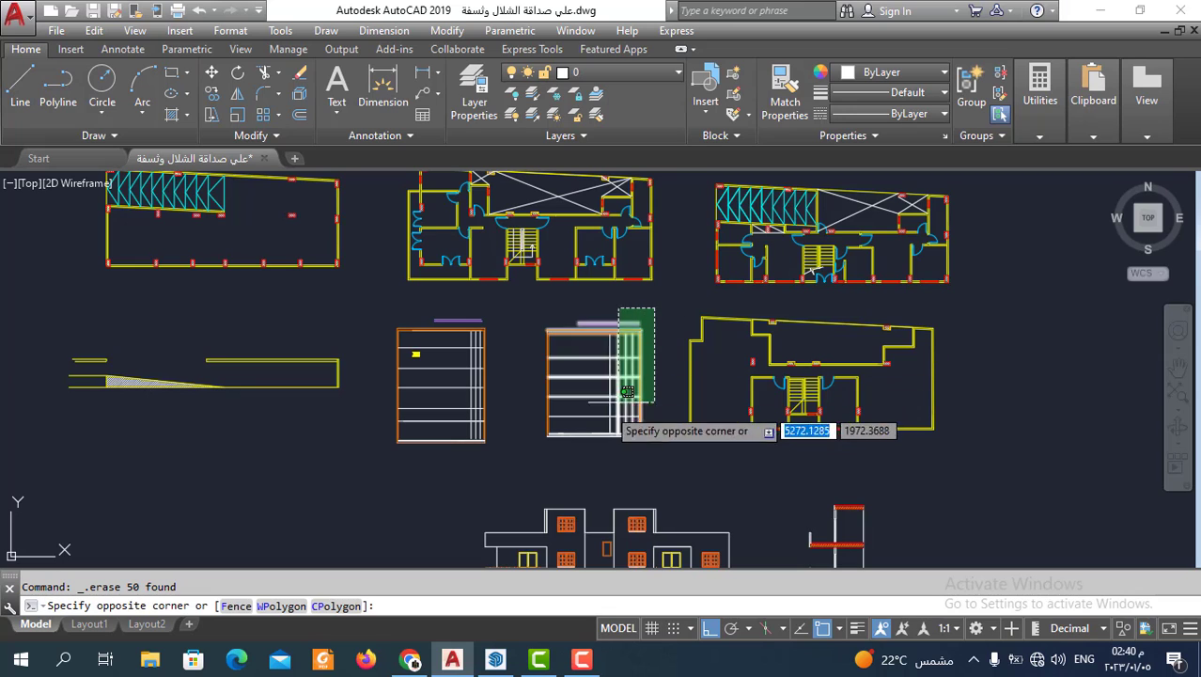
pyautogui.click(387, 479)
pyautogui.press('Delete')
# - Zoom out over the sheet to check that only the plans, section and elevations remain
pyautogui.scroll(-3, 695, 282)
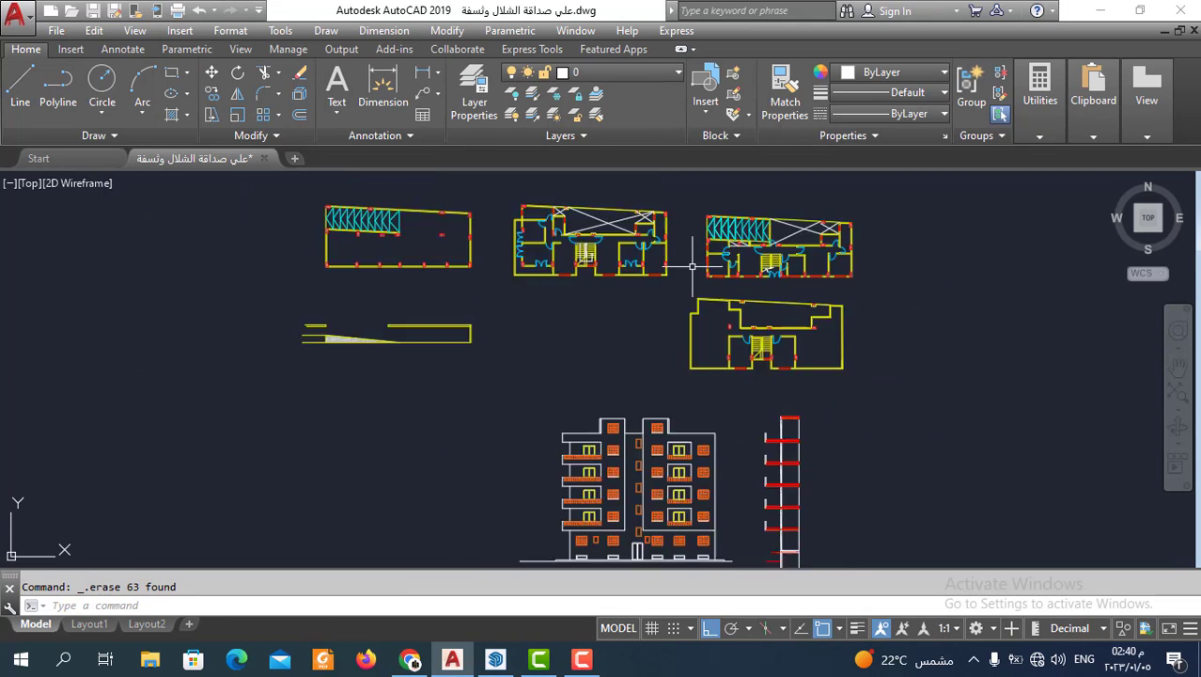
pyautogui.scroll(-3, 692, 308)
pyautogui.scroll(6, 722, 304)
pyautogui.scroll(-2, 669, 318)
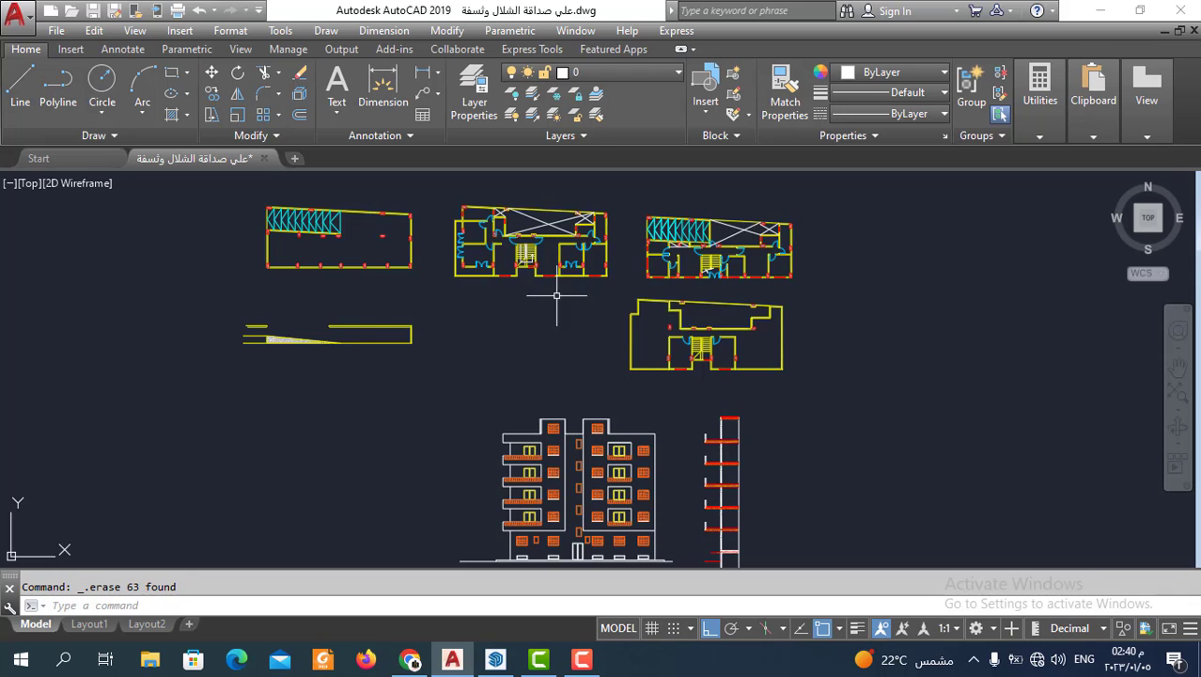
pyautogui.scroll(-2, 564, 301)
pyautogui.scroll(6, 695, 256)
pyautogui.scroll(-2, 564, 300)
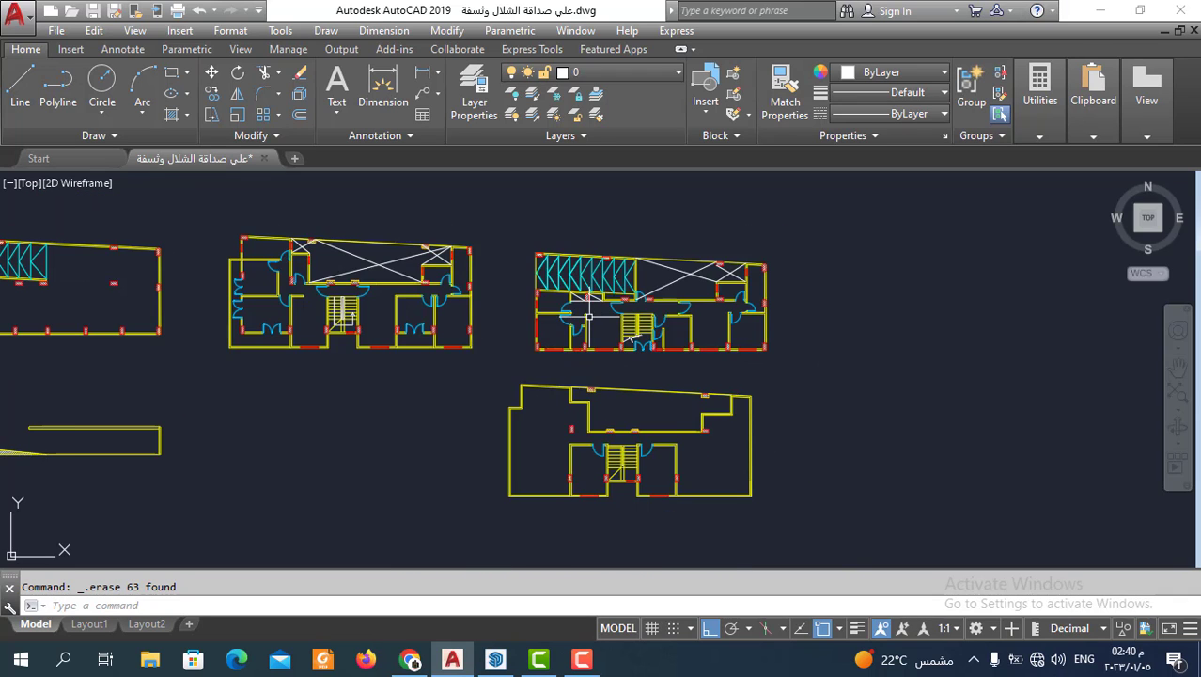
pyautogui.scroll(4, 590, 313)
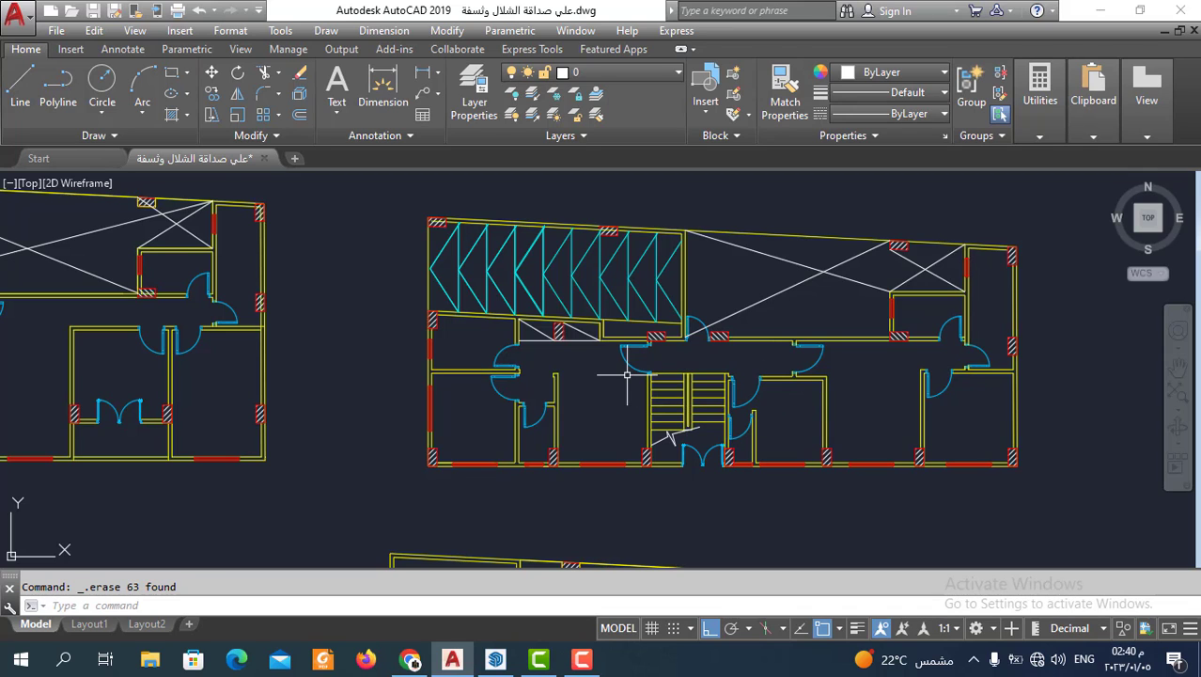
pyautogui.scroll(-2, 586, 299)
pyautogui.scroll(-2, 564, 300)
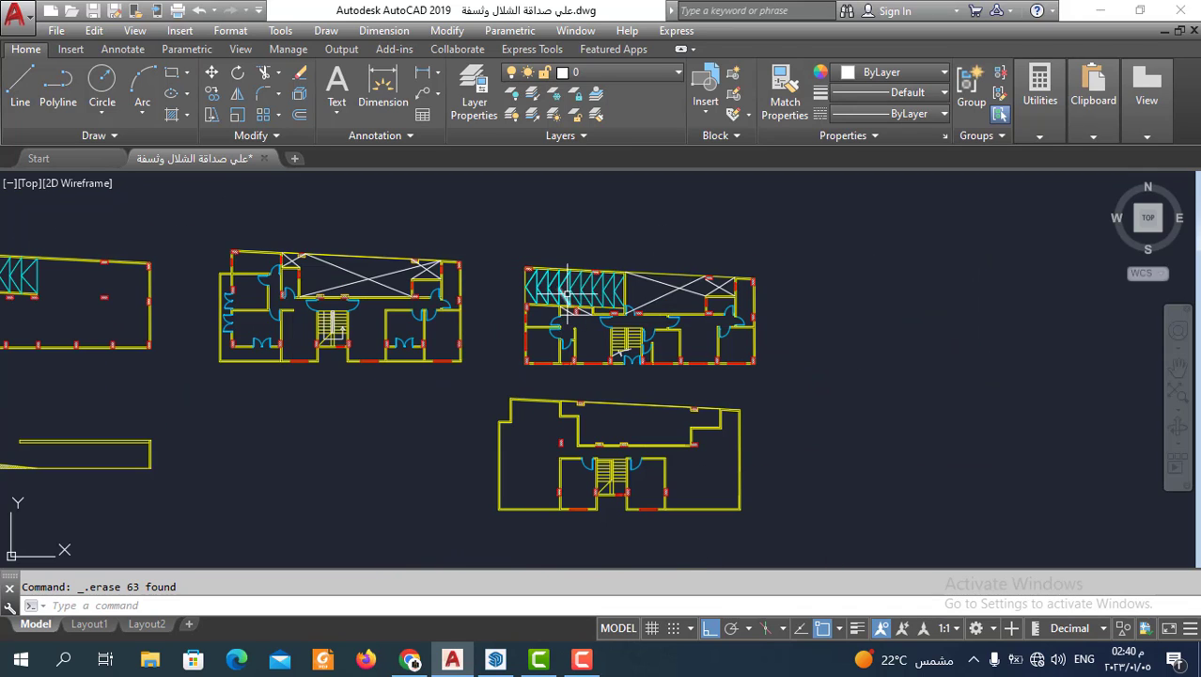
pyautogui.scroll(-2, 569, 366)
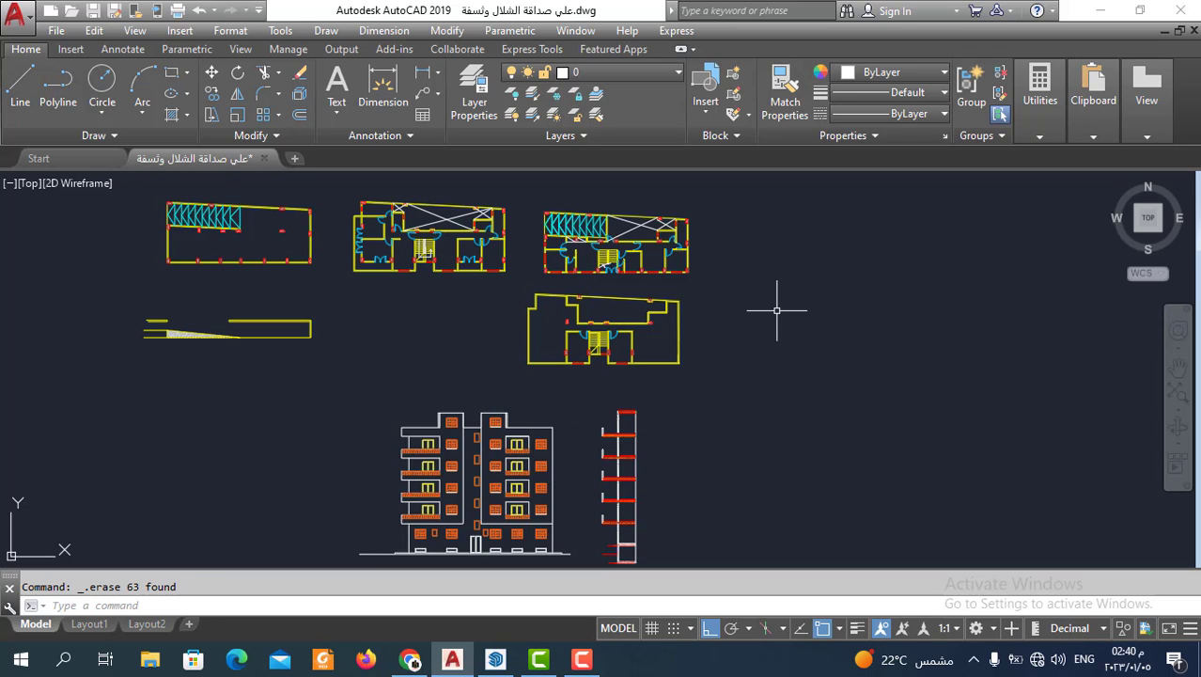
pyautogui.scroll(-2, 776, 309)
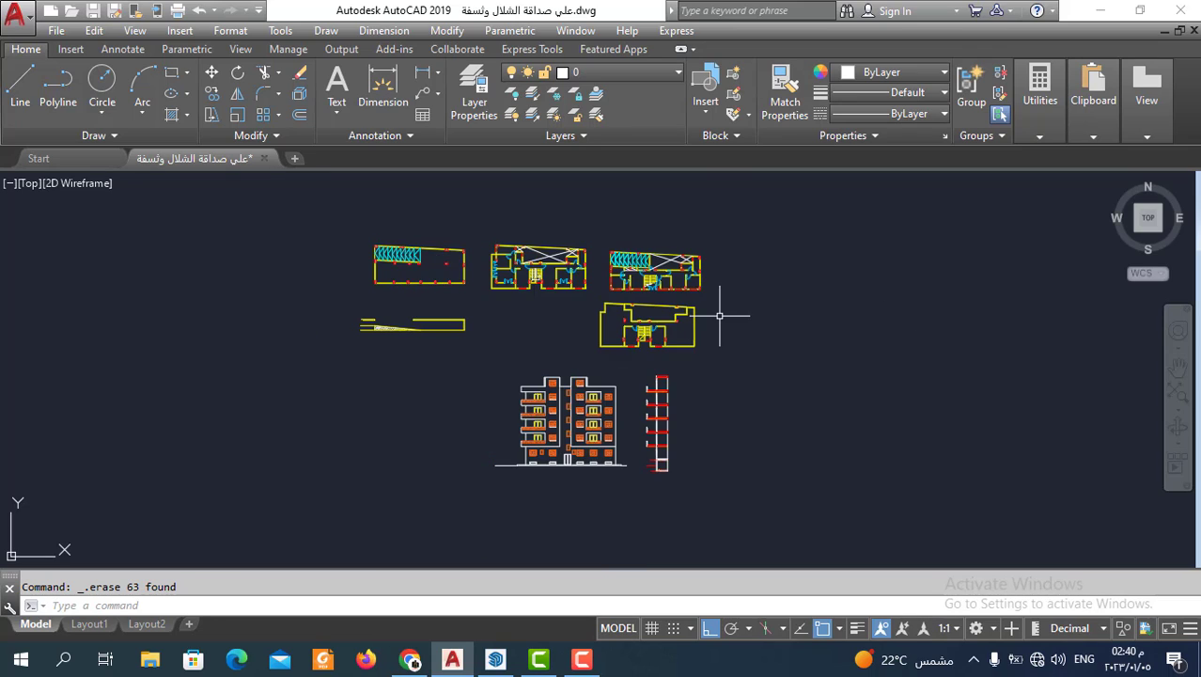
# - Save the drawing as an AutoCAD 2007 DWG with the Desktop as the location
pyautogui.click(15, 13)
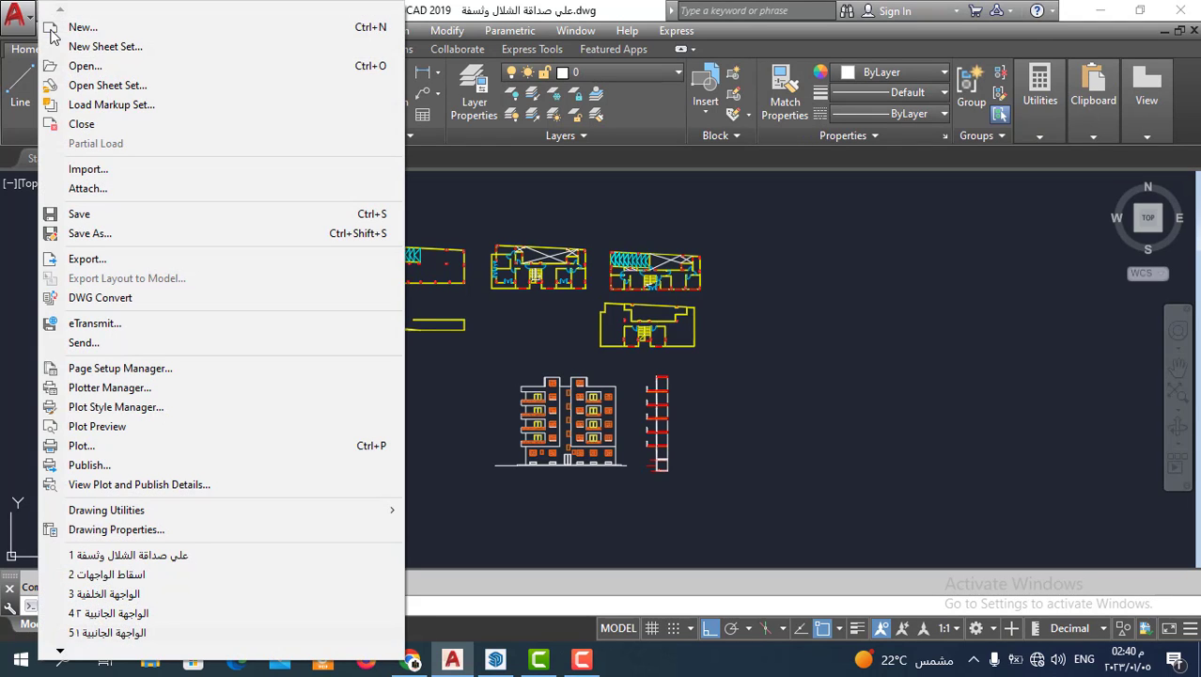
pyautogui.click(89, 233)
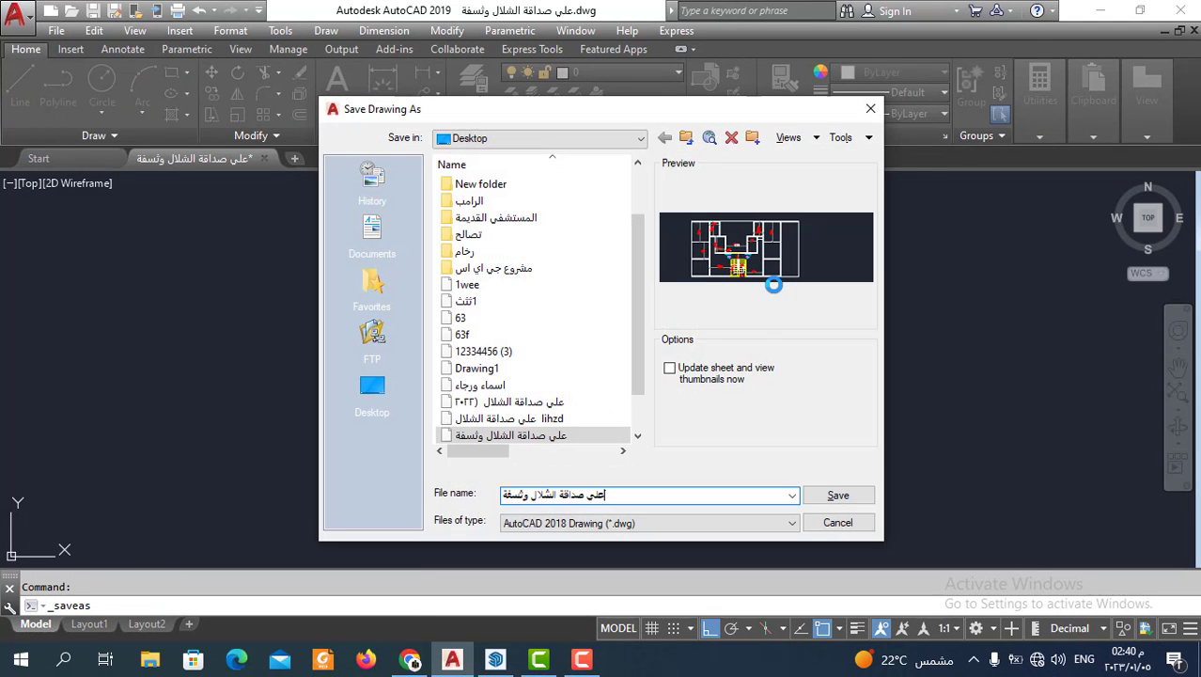
pyautogui.click(642, 532)
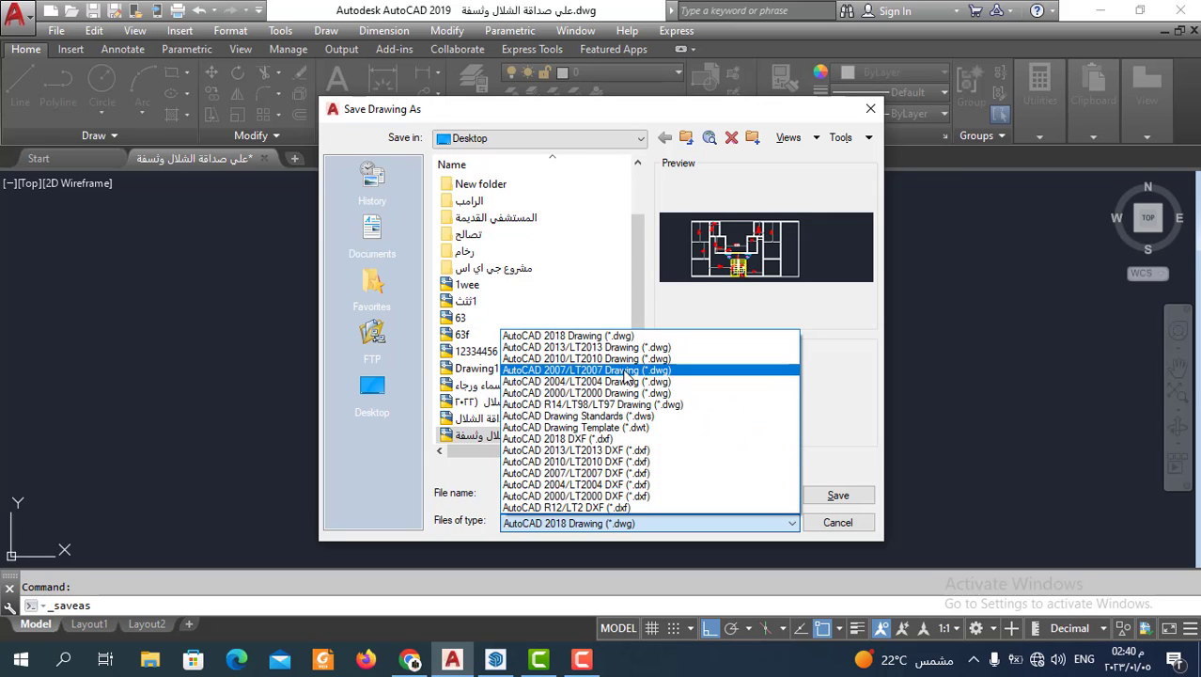
pyautogui.click(626, 370)
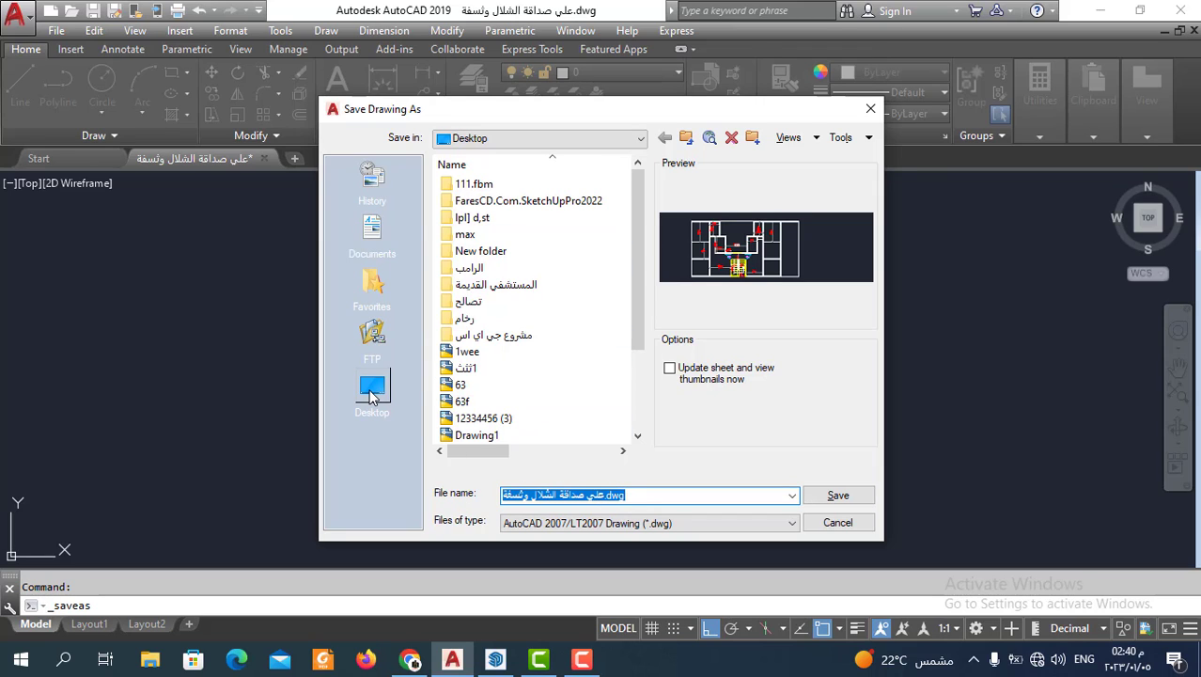
pyautogui.click(372, 395)
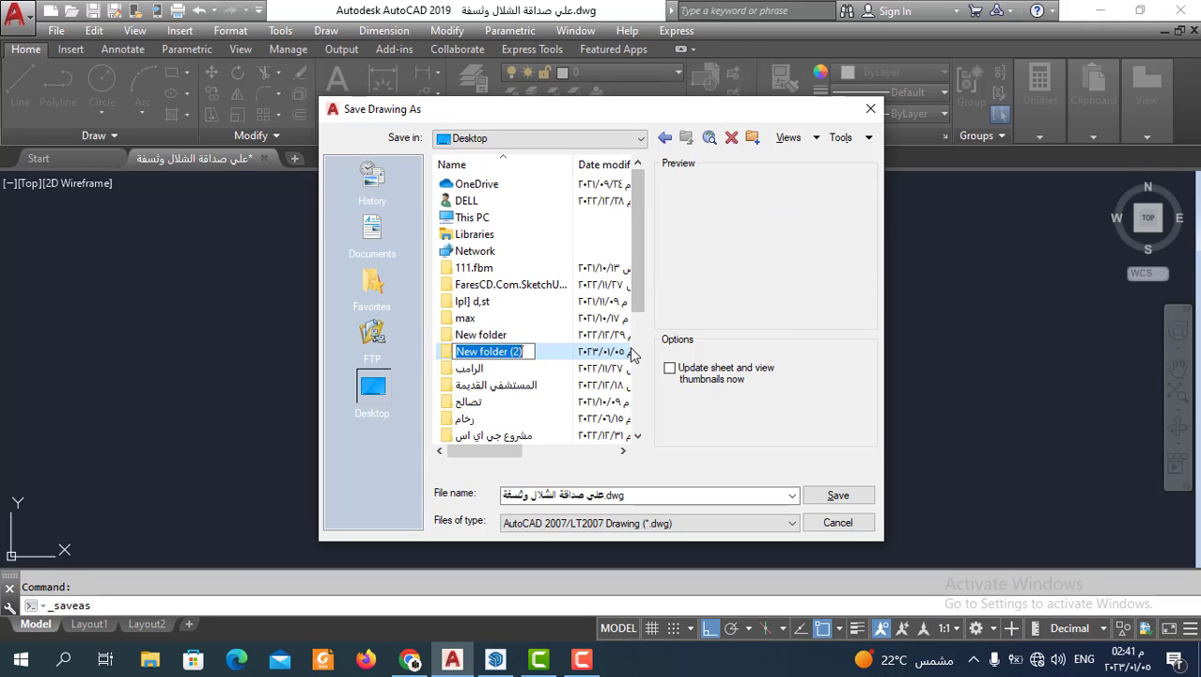
# - Create a Desktop folder named 'hgd s;ja', save the drawing into it, and minimize AutoCAD
pyautogui.write('hgd')
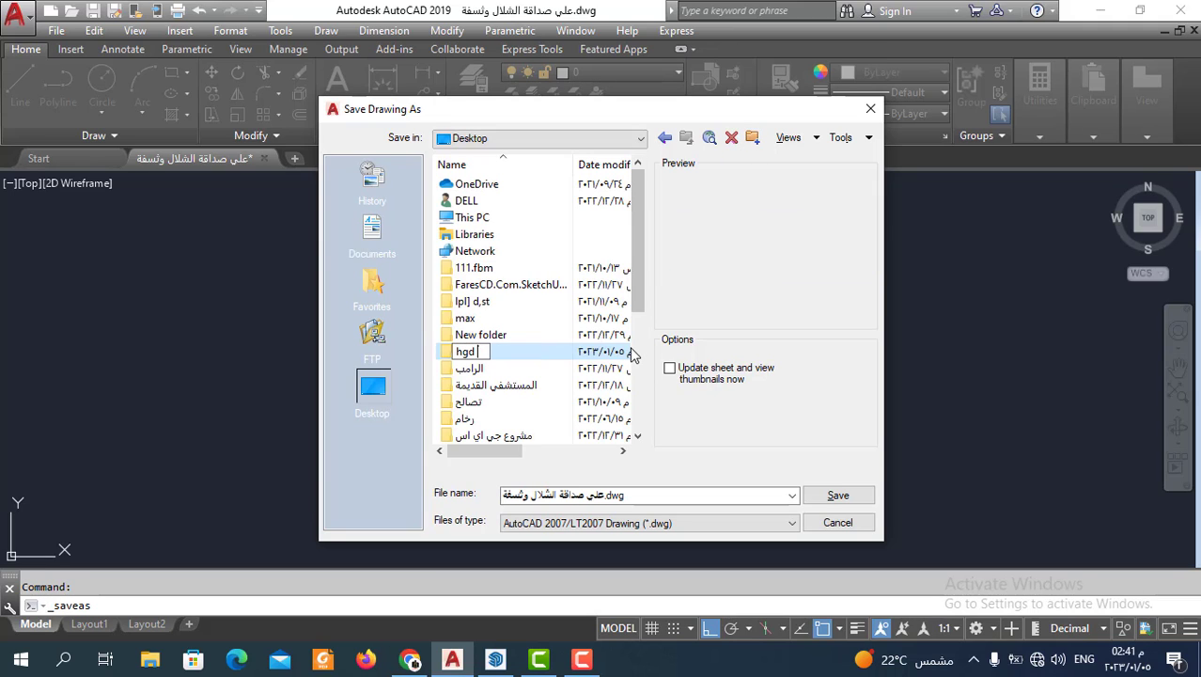
pyautogui.press('BackSpace')
pyautogui.press('BackSpace')
pyautogui.press('BackSpace')
pyautogui.write('gd s;')
pyautogui.write('ja')
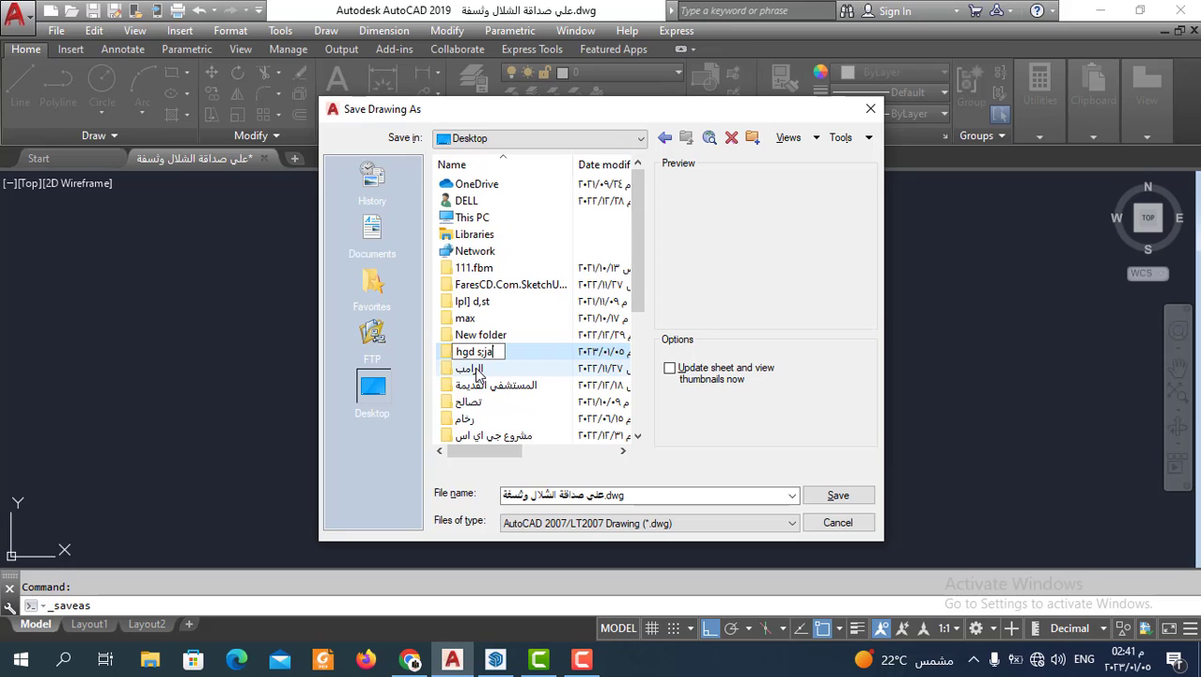
pyautogui.press('Return')
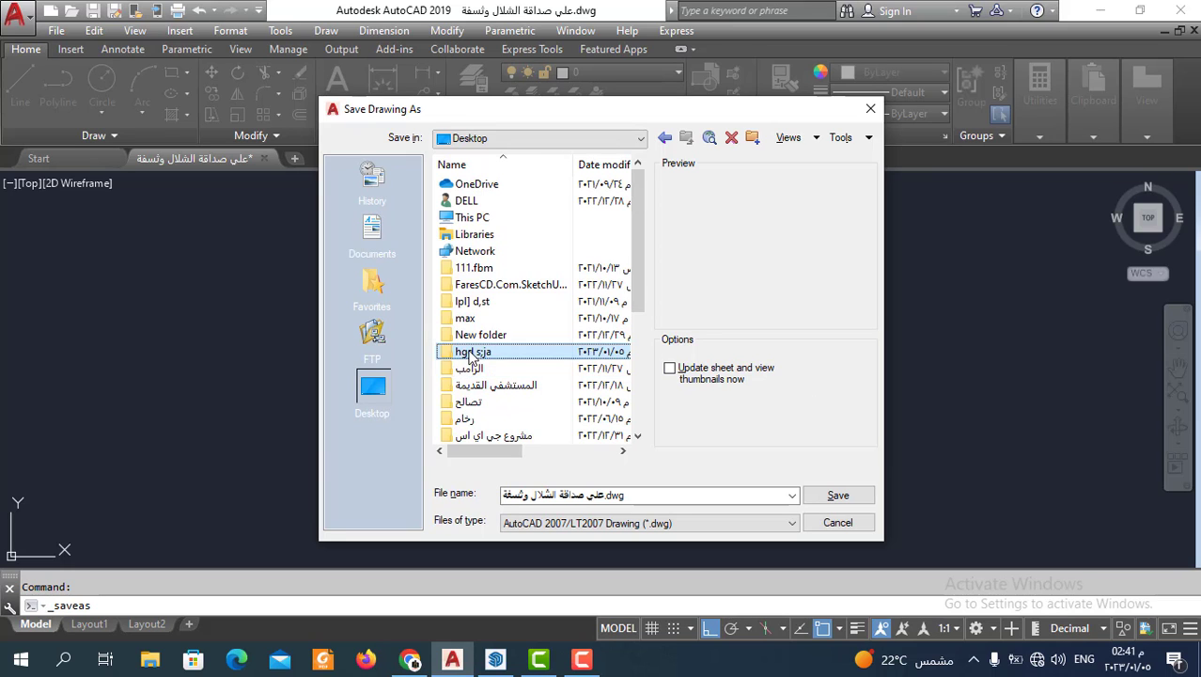
pyautogui.doubleClick(467, 351)
pyautogui.click(831, 498)
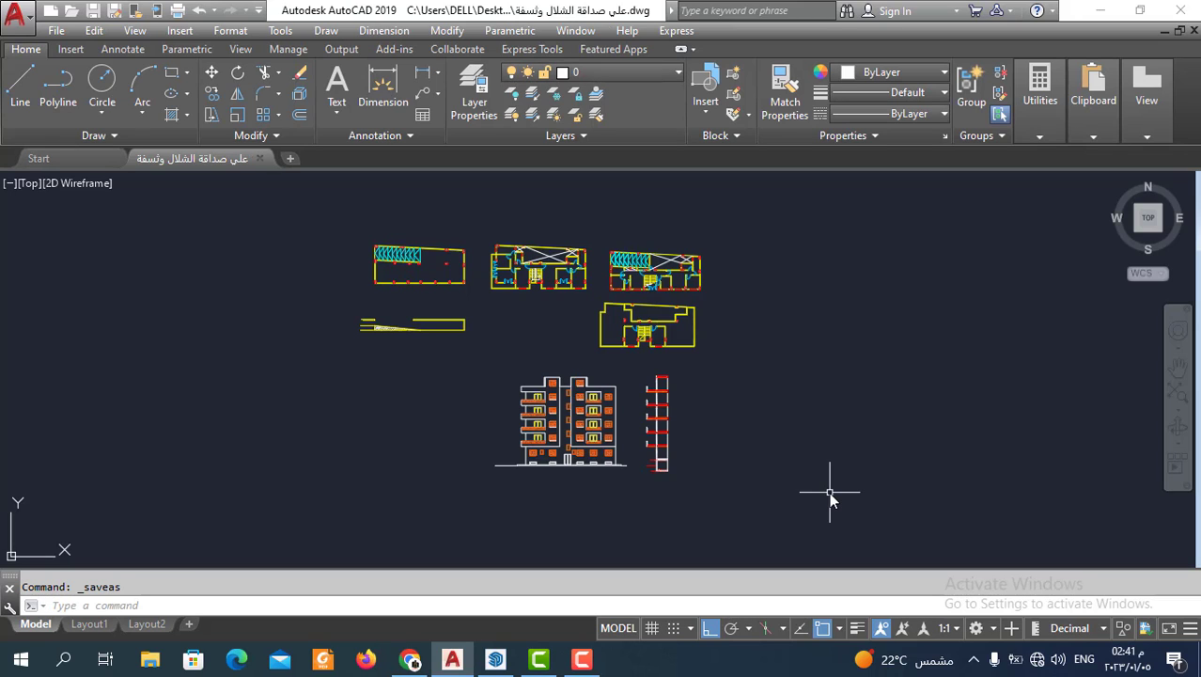
pyautogui.click(1109, 11)
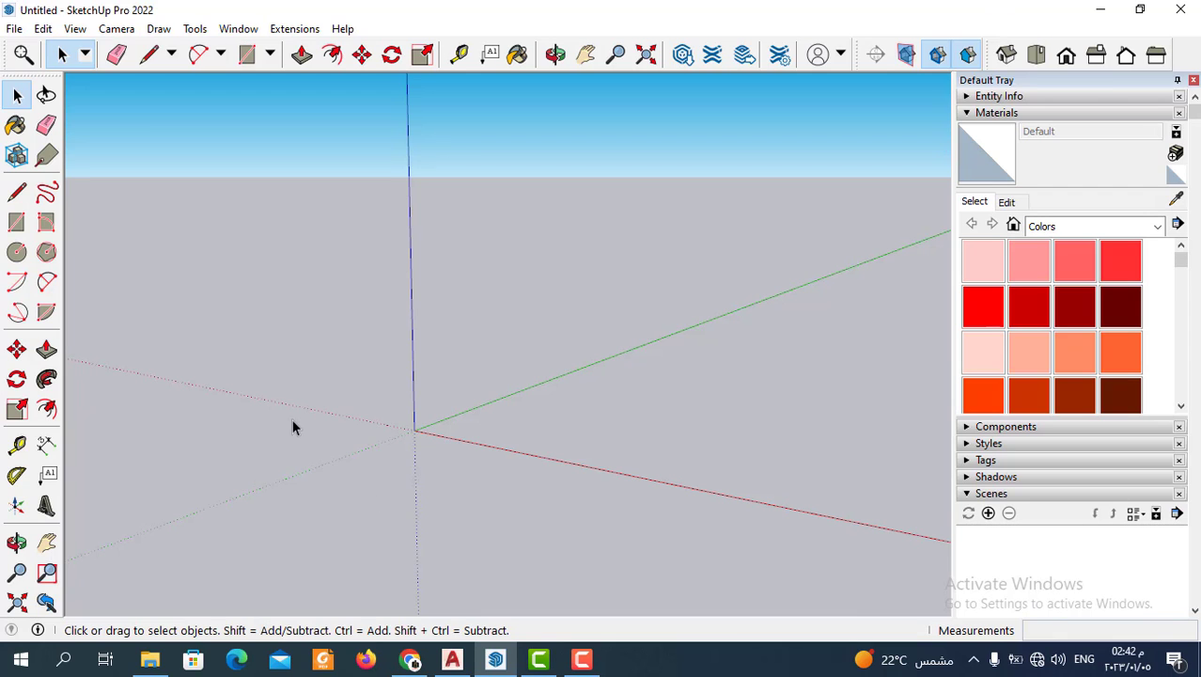
# - Start a File > Import and browse the Desktop for the hgd s;ja folder
pyautogui.click(15, 28)
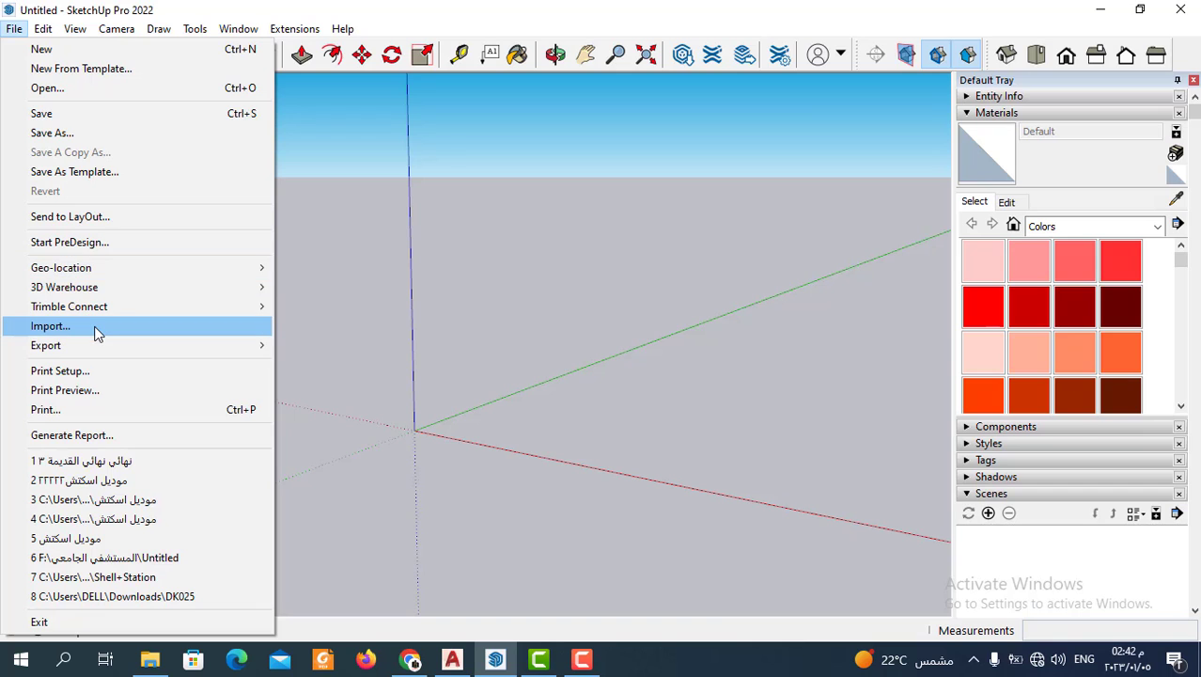
pyautogui.click(50, 326)
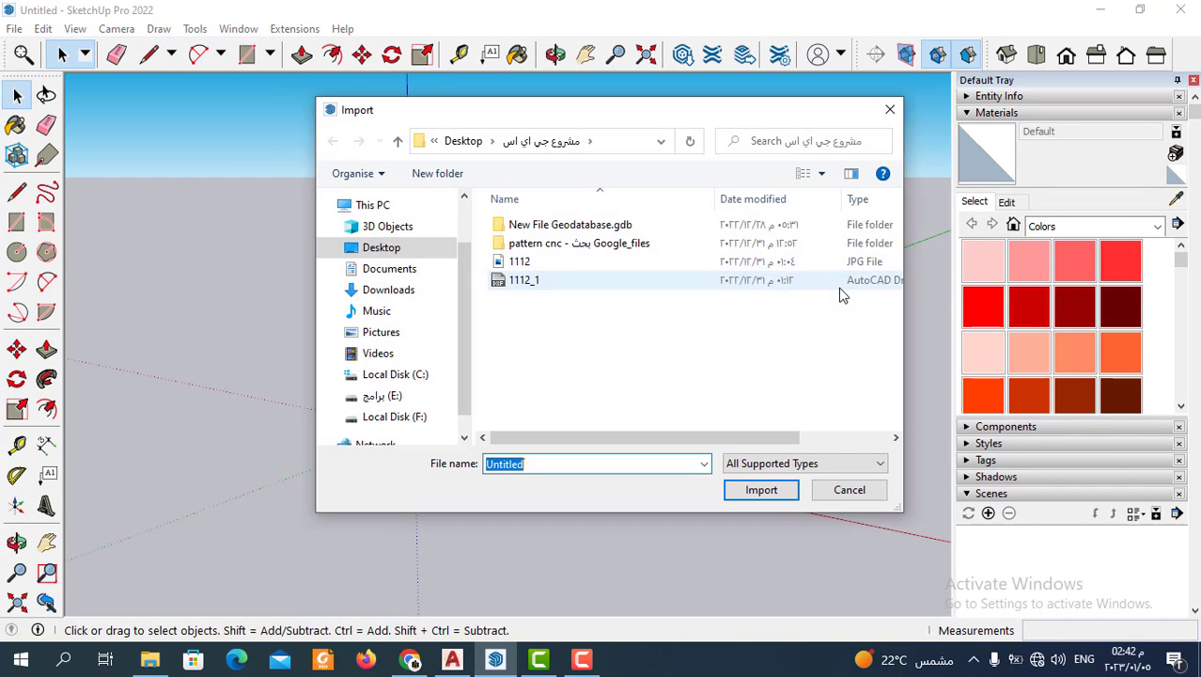
pyautogui.click(389, 250)
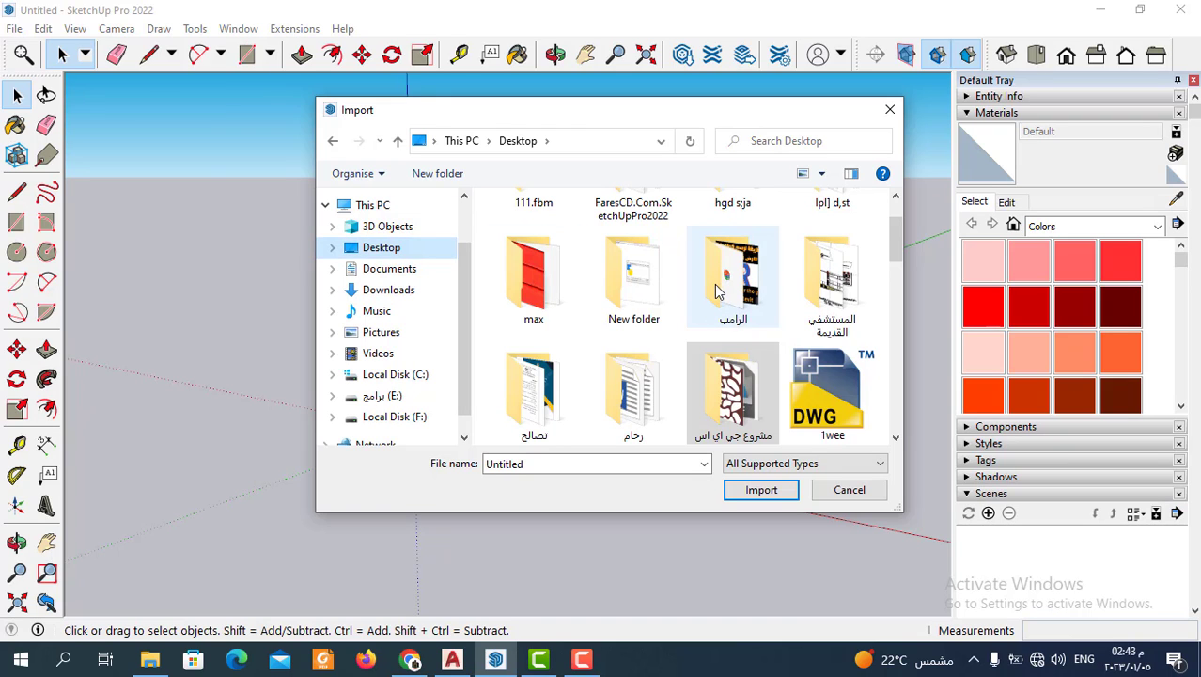
pyautogui.scroll(-1, 719, 287)
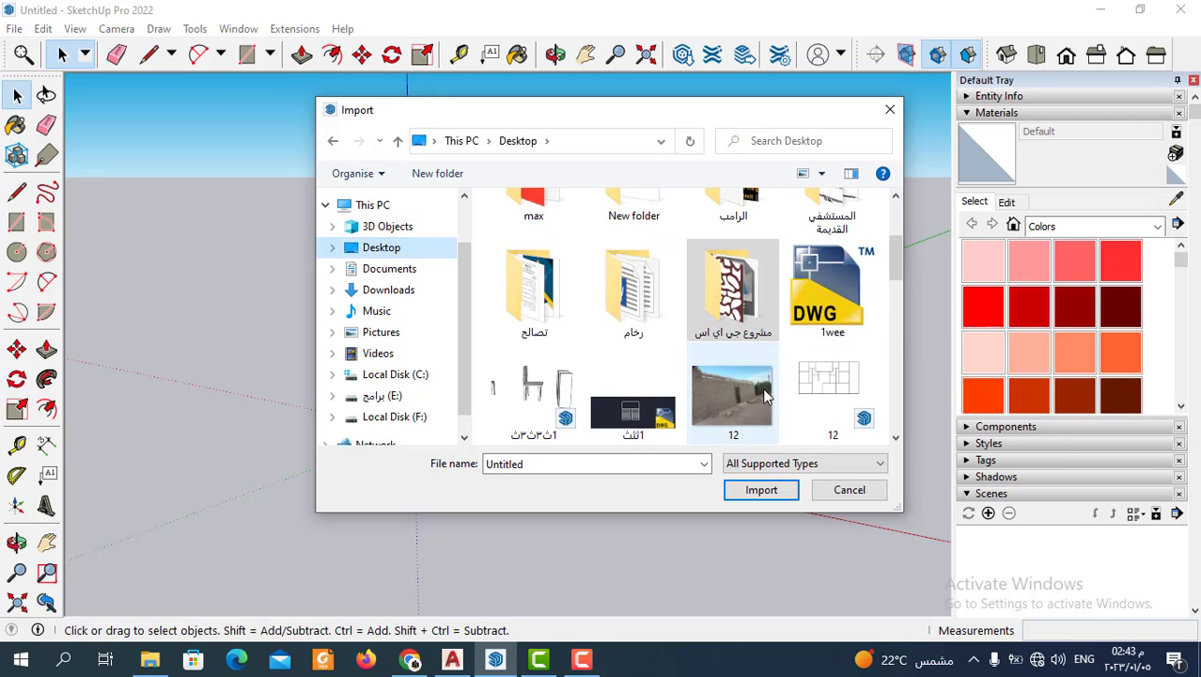
pyautogui.scroll(-5, 811, 357)
pyautogui.scroll(-5, 811, 357)
pyautogui.scroll(-3, 814, 355)
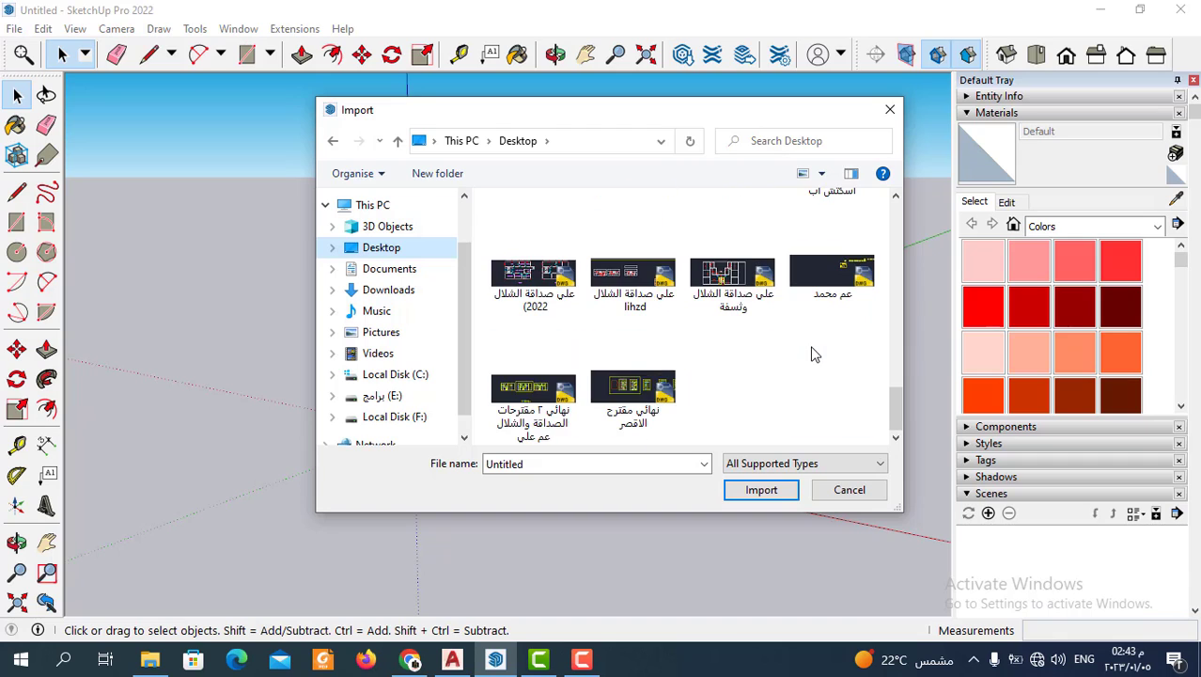
pyautogui.scroll(5, 814, 354)
pyautogui.scroll(5, 814, 354)
pyautogui.scroll(5, 814, 354)
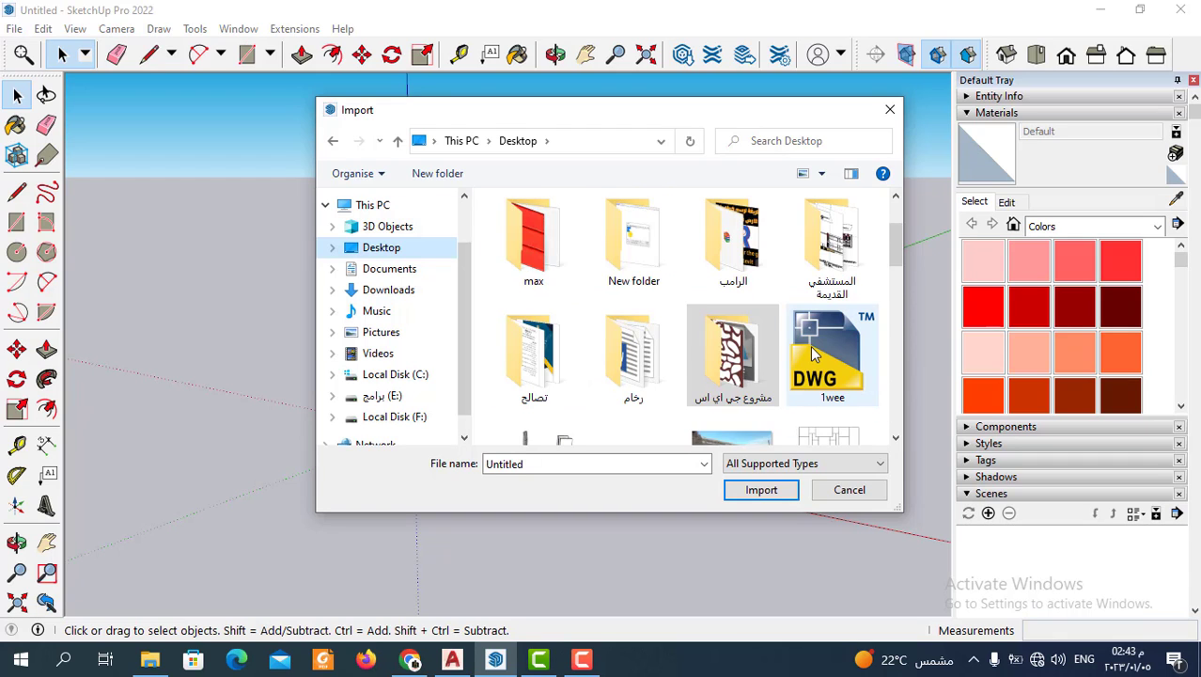
pyautogui.scroll(-1, 814, 354)
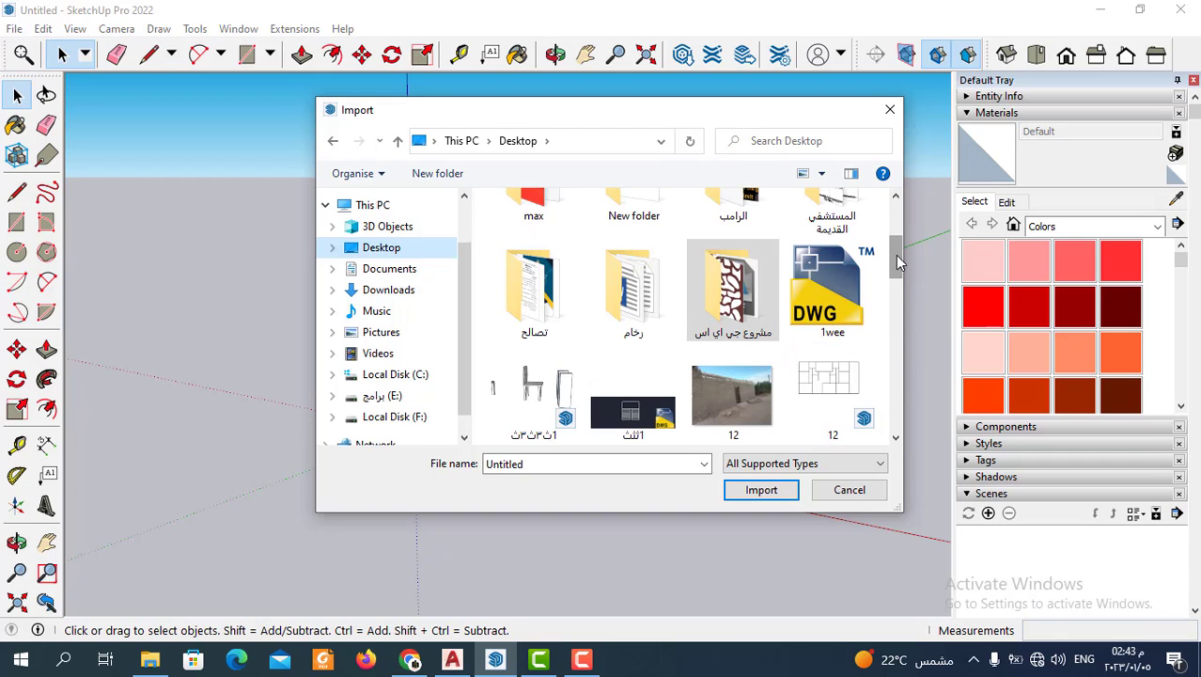
pyautogui.moveTo(896, 262); pyautogui.dragTo(895, 222)
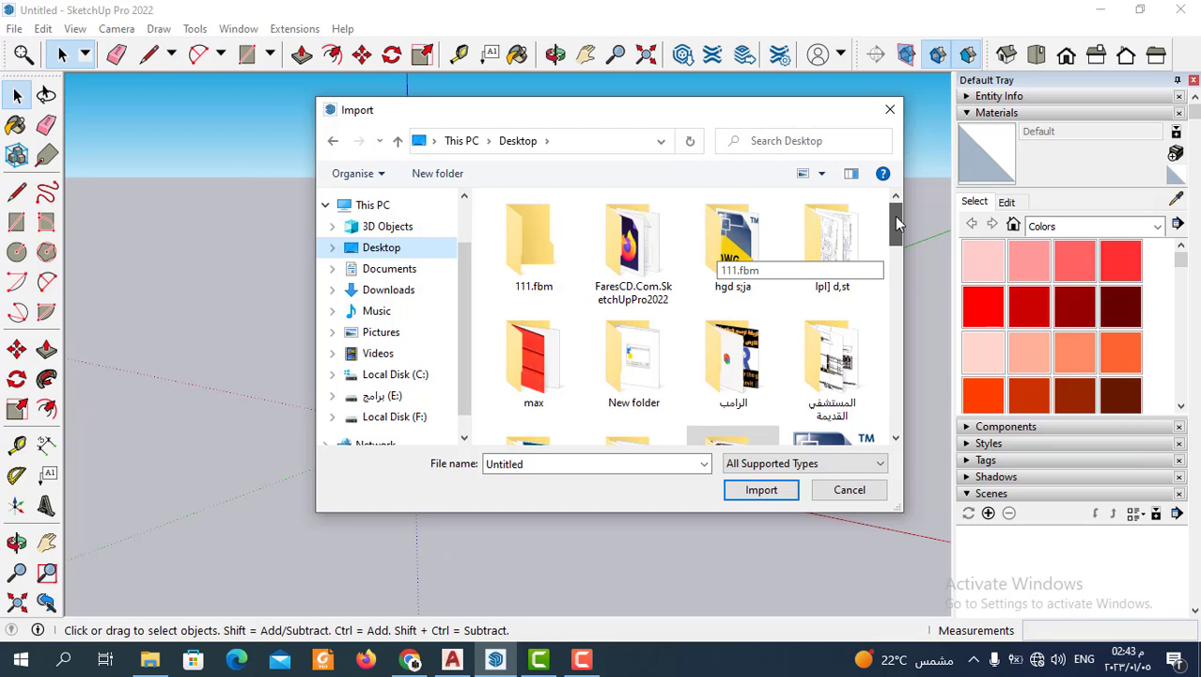
# - Pick the saved DWG inside hgd s;ja and open its import Options, with units set to Meters
pyautogui.doubleClick(733, 242)
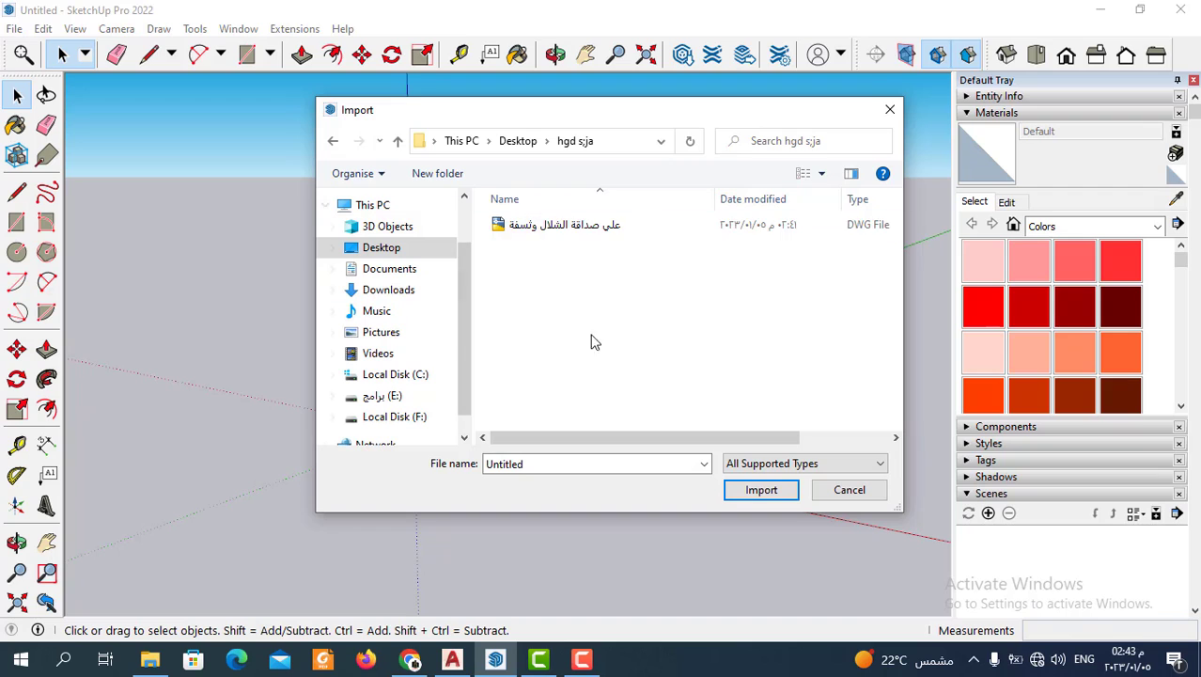
pyautogui.click(602, 232)
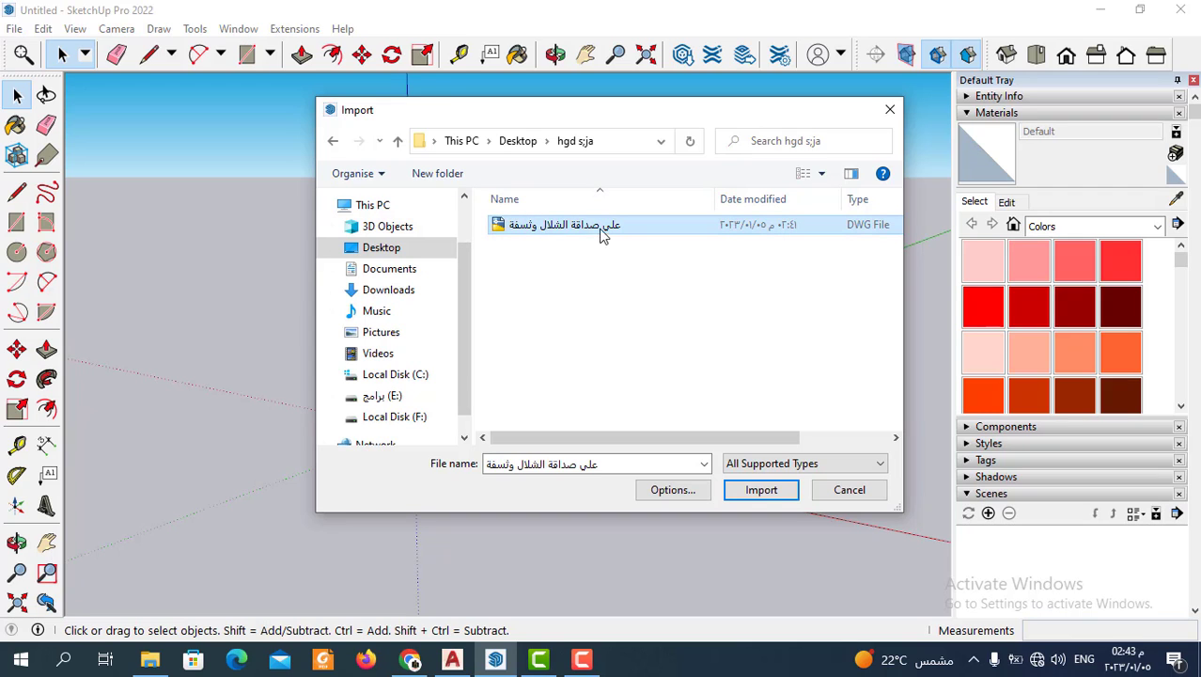
pyautogui.click(677, 494)
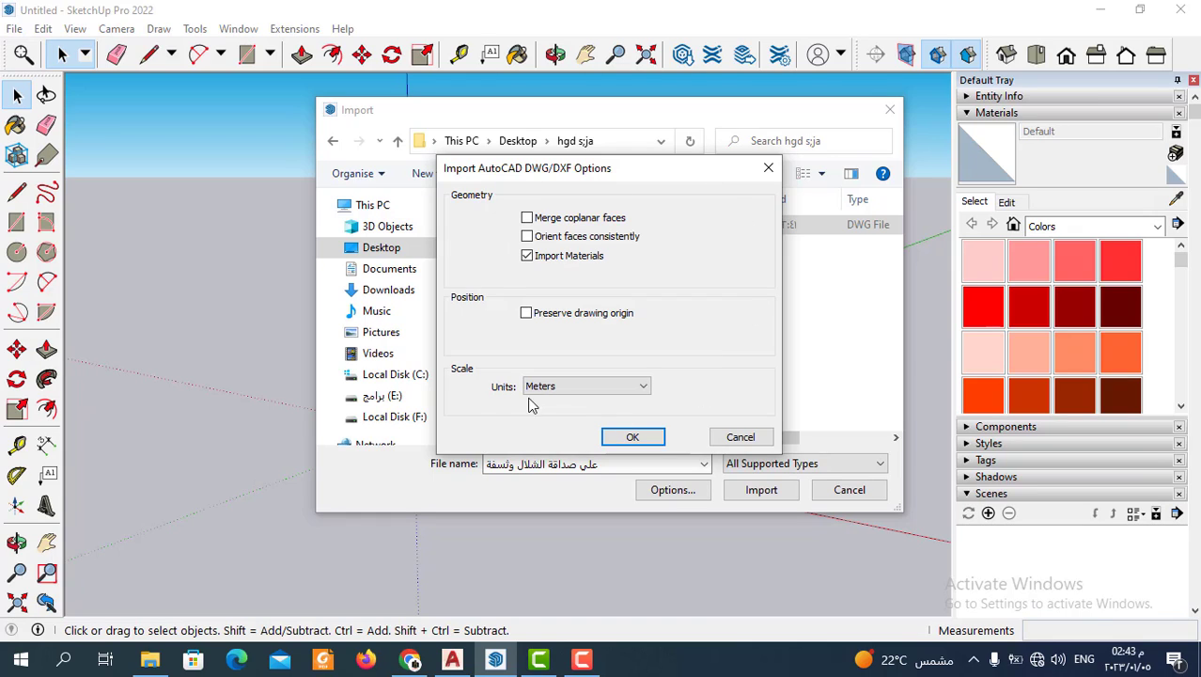
# - Run the import, review the report (93 layers, 8 blocks, 11 arcs, 821 lines), then close it
pyautogui.click(632, 439)
pyautogui.click(752, 493)
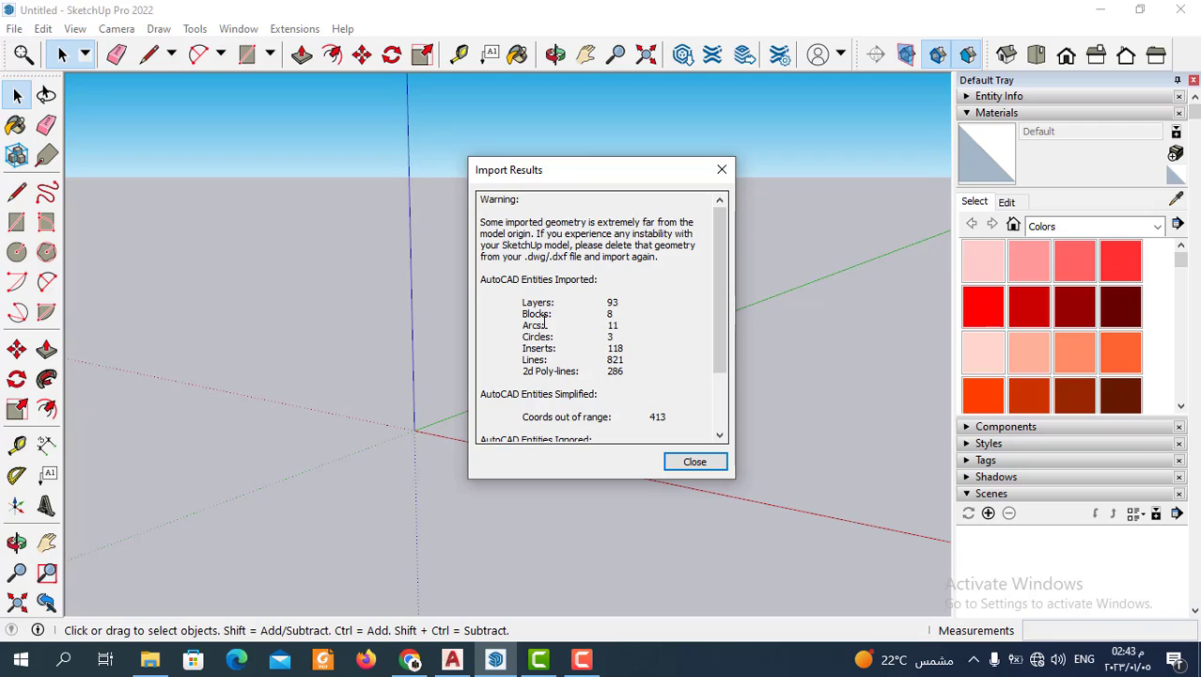
pyautogui.moveTo(523, 301); pyautogui.dragTo(633, 301)
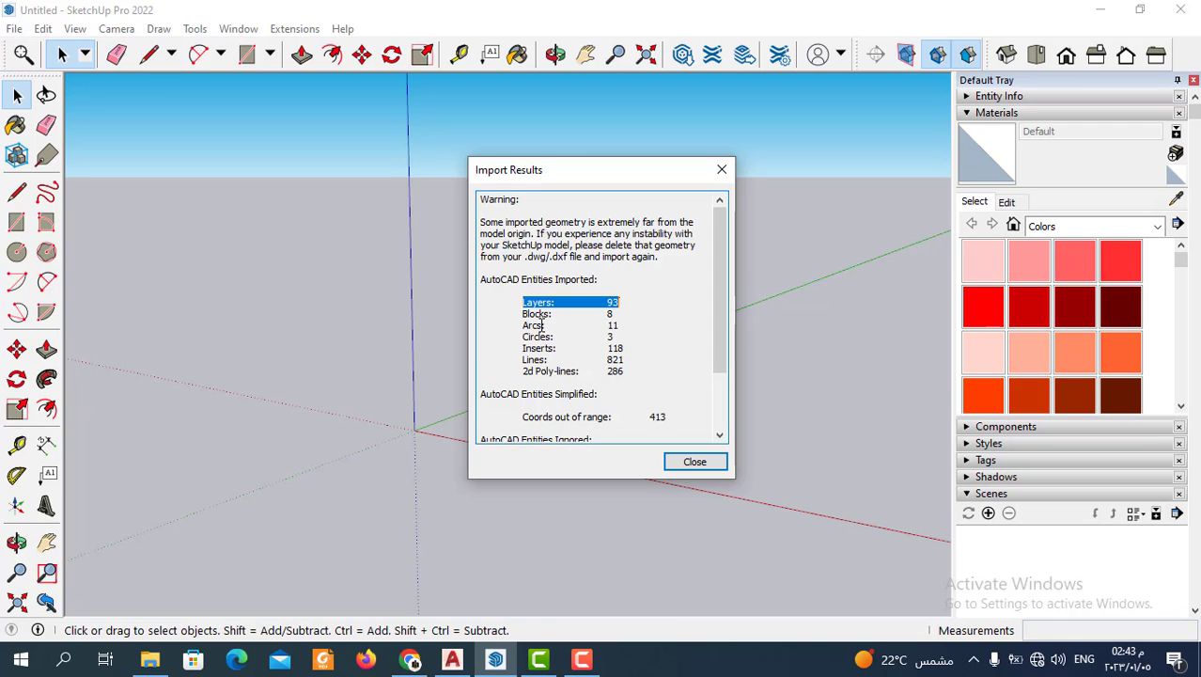
pyautogui.moveTo(514, 322); pyautogui.dragTo(672, 314)
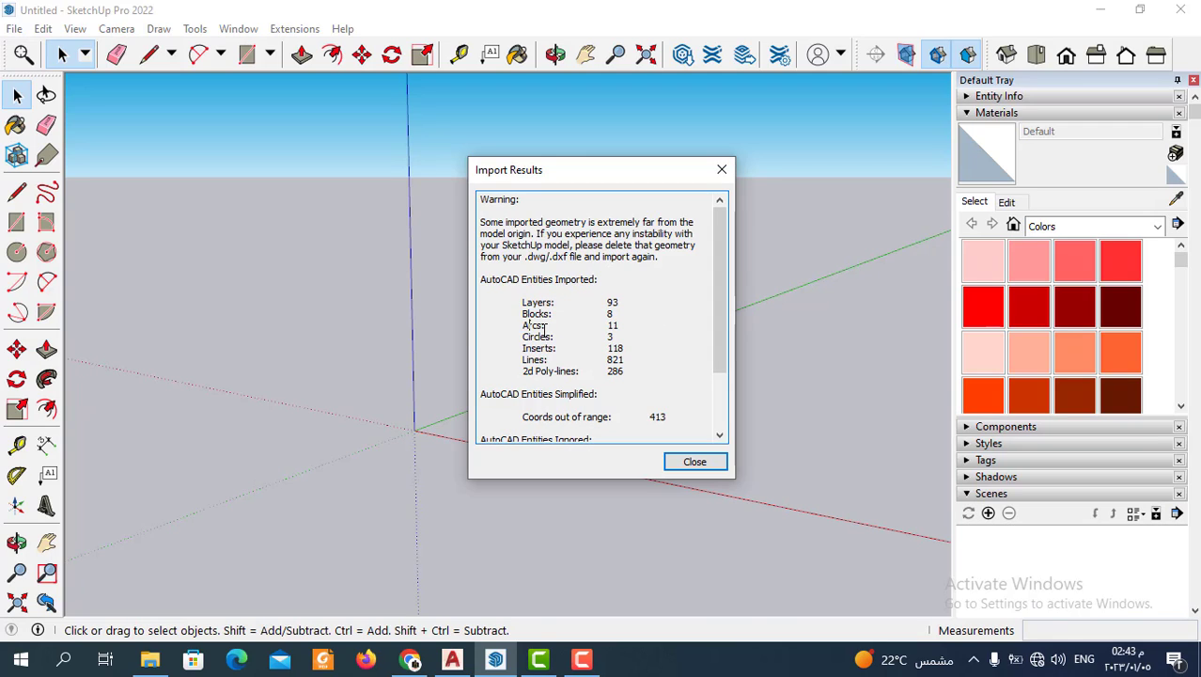
pyautogui.moveTo(531, 325); pyautogui.dragTo(627, 332)
pyautogui.moveTo(522, 344); pyautogui.dragTo(674, 332)
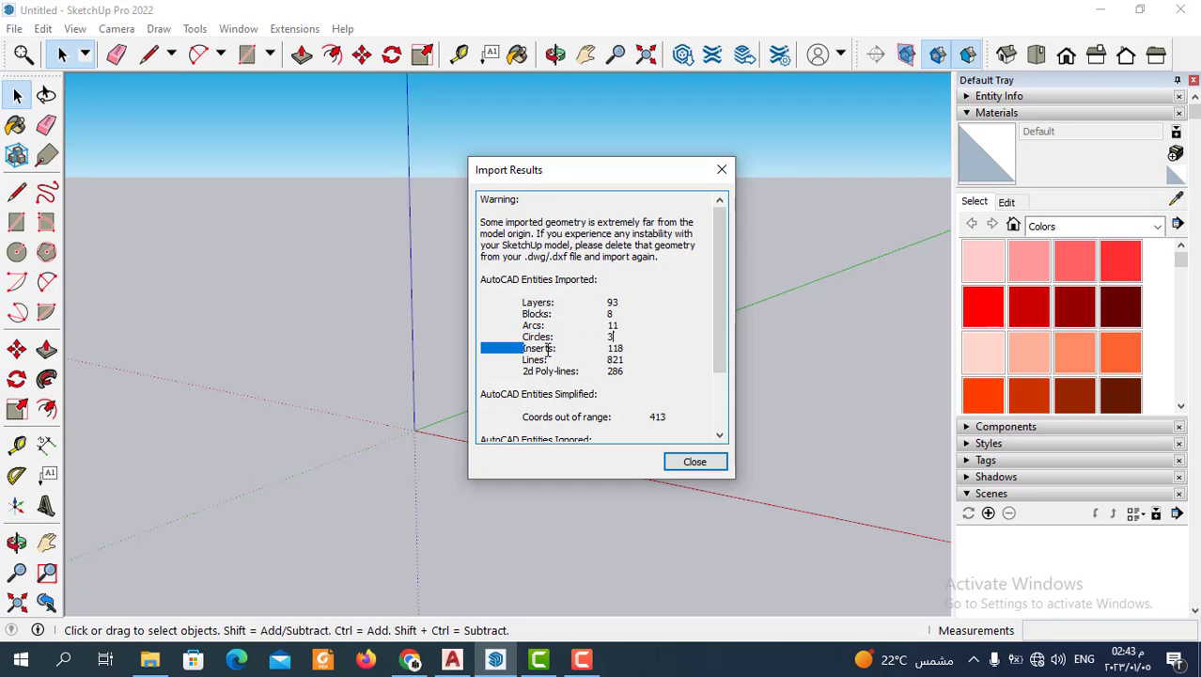
pyautogui.moveTo(523, 359); pyautogui.dragTo(675, 357)
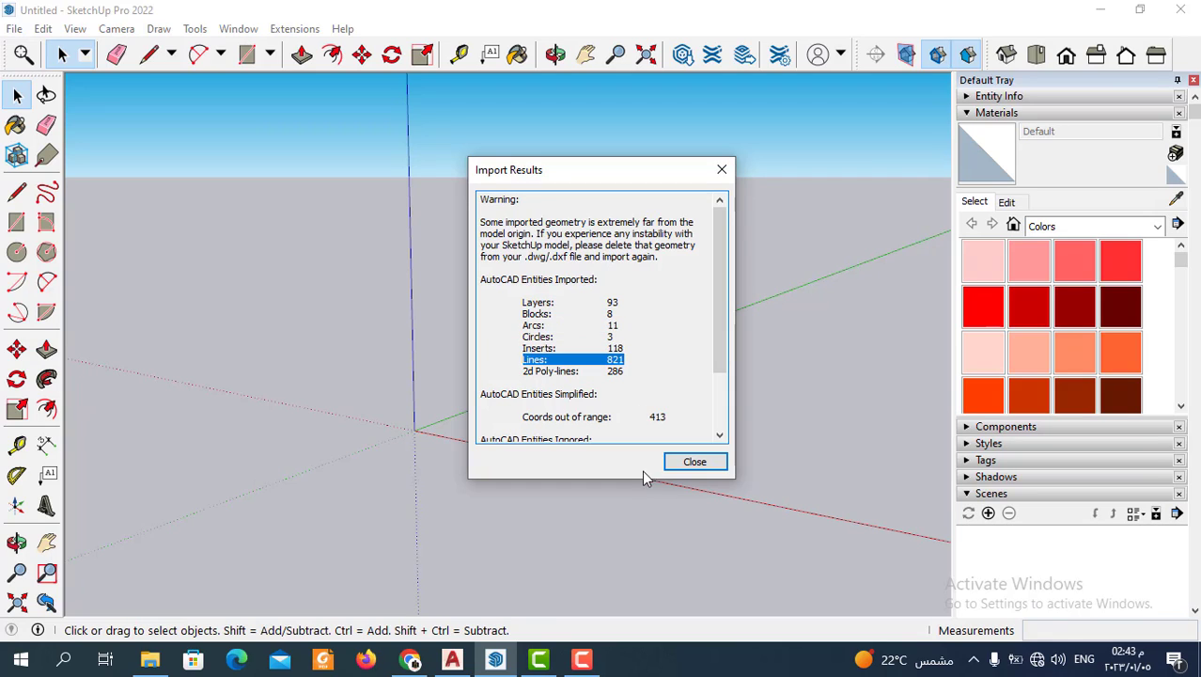
pyautogui.click(524, 379)
pyautogui.scroll(-3, 654, 322)
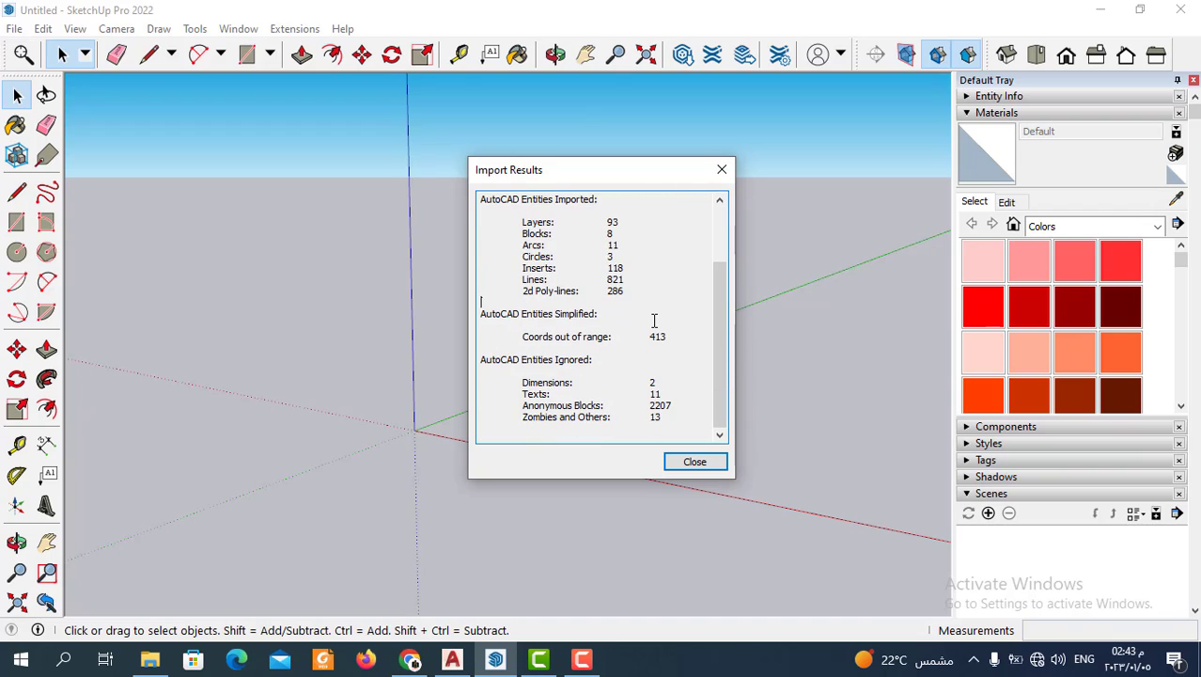
pyautogui.scroll(2, 569, 246)
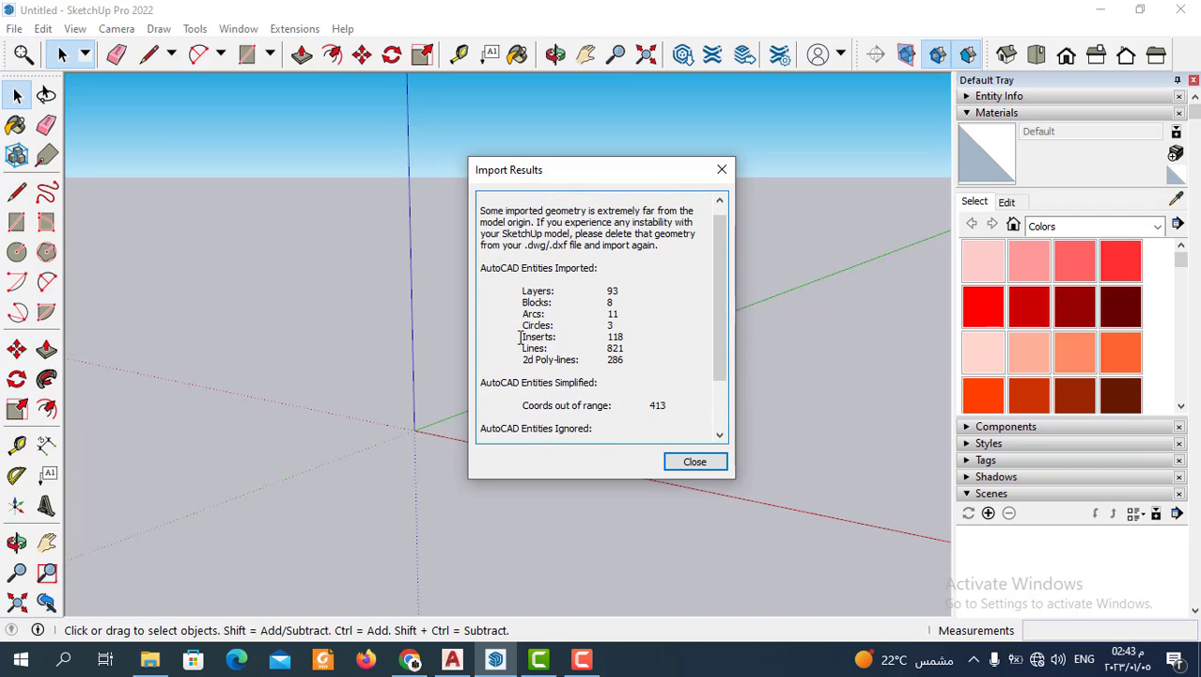
pyautogui.click(707, 464)
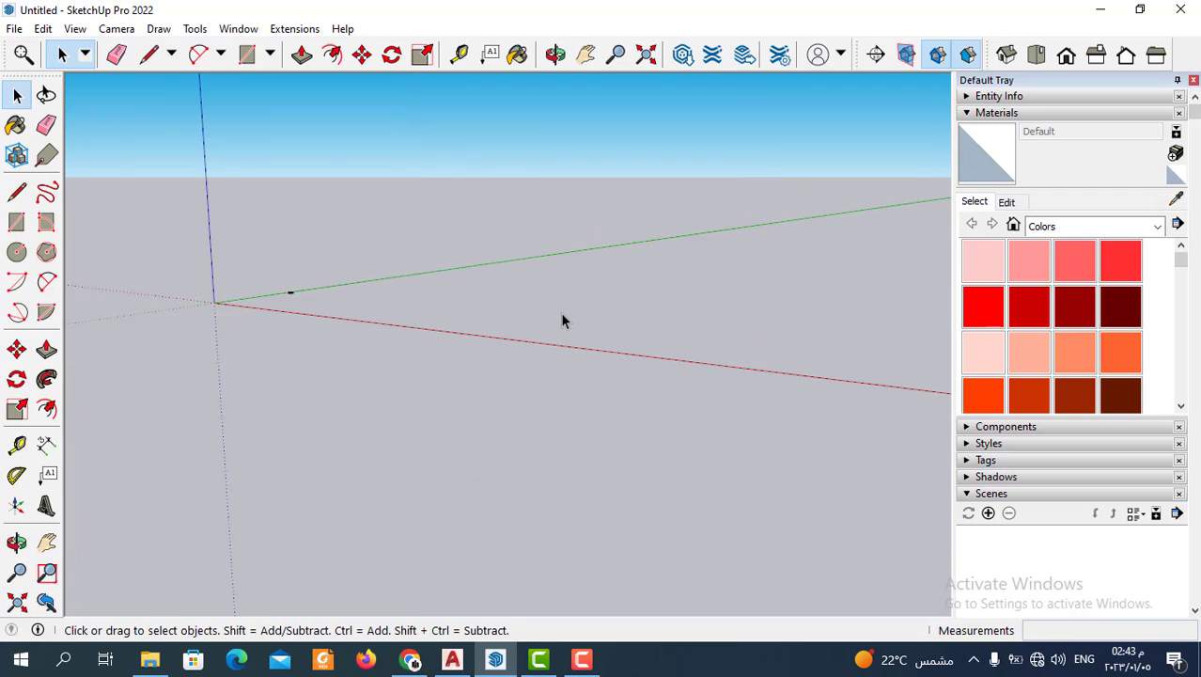
# - Orbit and zoom until the imported plans and elevation are seen from above and fill the view
pyautogui.moveTo(561, 313); pyautogui.dragTo(398, 427, button='middle')
pyautogui.scroll(1, 367, 300)
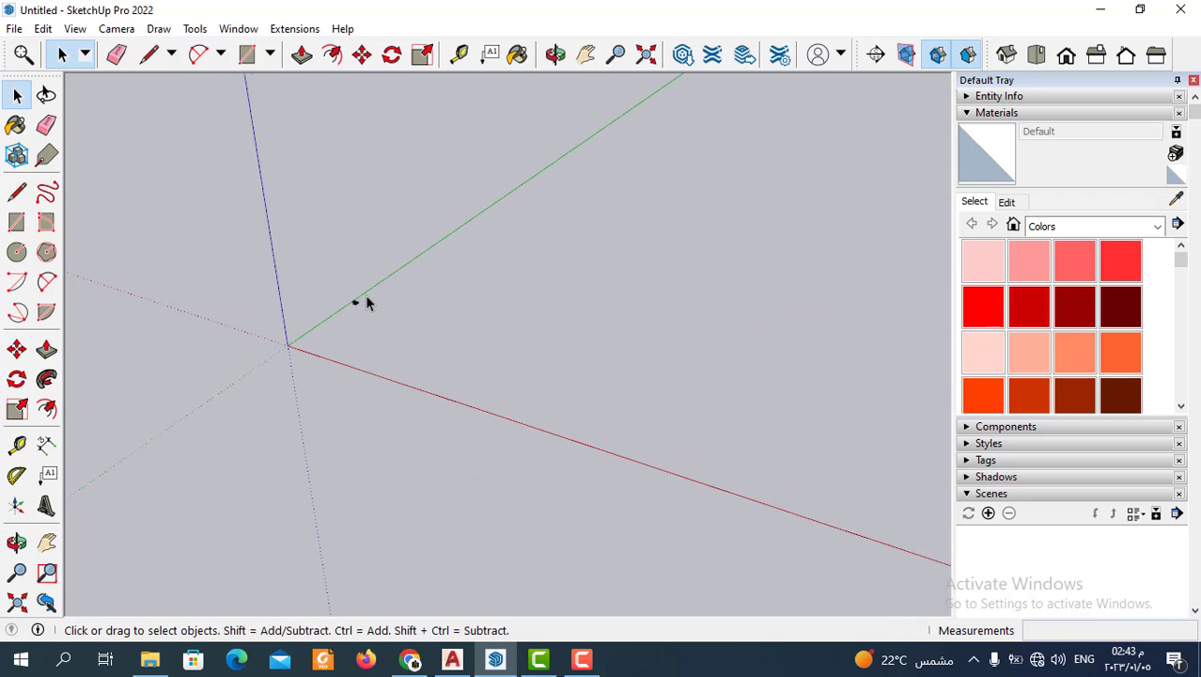
pyautogui.scroll(2, 343, 305)
pyautogui.scroll(3, 390, 319)
pyautogui.scroll(2, 402, 324)
pyautogui.scroll(2, 401, 324)
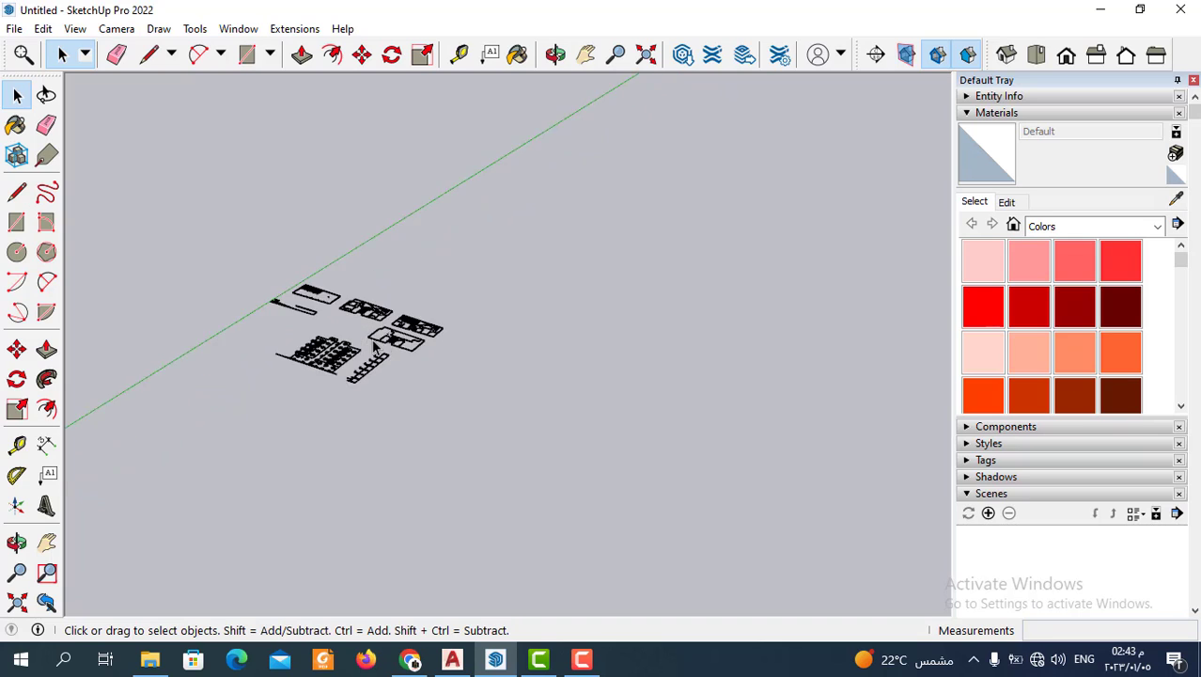
pyautogui.scroll(2, 349, 424)
pyautogui.moveTo(348, 423)
pyautogui.mouseDown(button='middle')
pyautogui.moveTo(526, 340)
pyautogui.moveTo(554, 450)
pyautogui.mouseUp(button='middle')
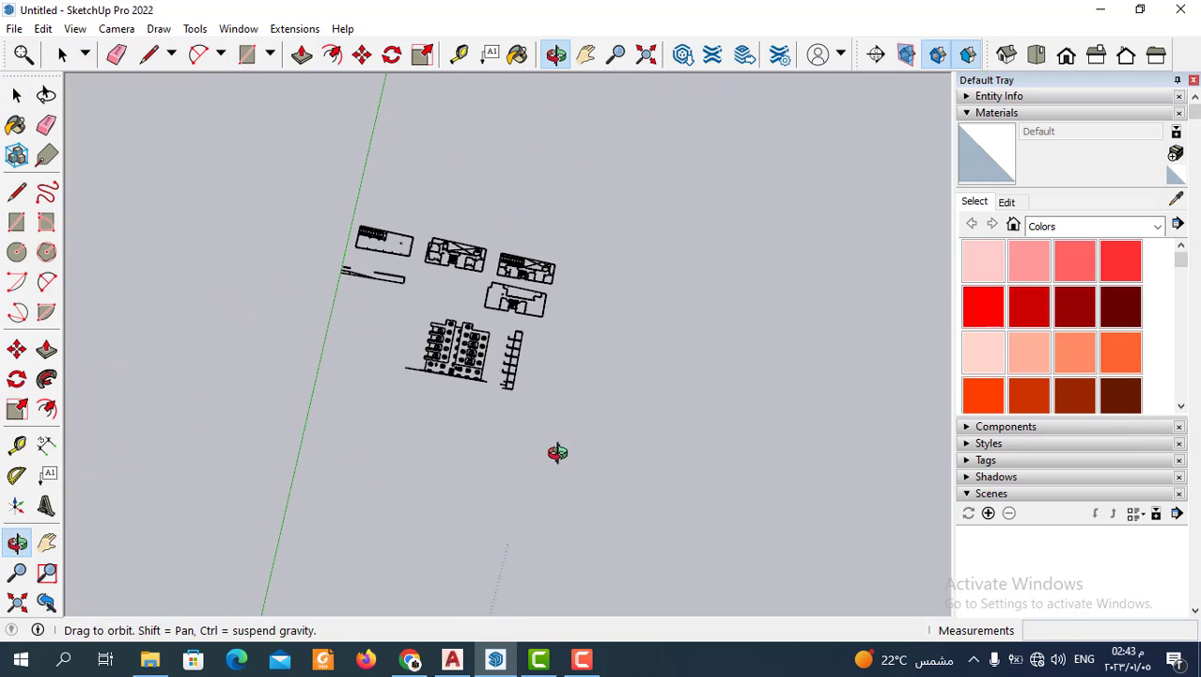
pyautogui.scroll(2, 423, 334)
pyautogui.scroll(-2, 648, 182)
pyautogui.moveTo(648, 182)
pyautogui.mouseDown(button='middle')
pyautogui.moveTo(453, 400)
pyautogui.moveTo(378, 324)
pyautogui.moveTo(394, 340)
pyautogui.mouseUp(button='middle')
pyautogui.moveTo(538, 329); pyautogui.dragTo(592, 166, button='middle')
pyautogui.scroll(2, 564, 188)
pyautogui.scroll(2, 548, 195)
pyautogui.scroll(2, 546, 193)
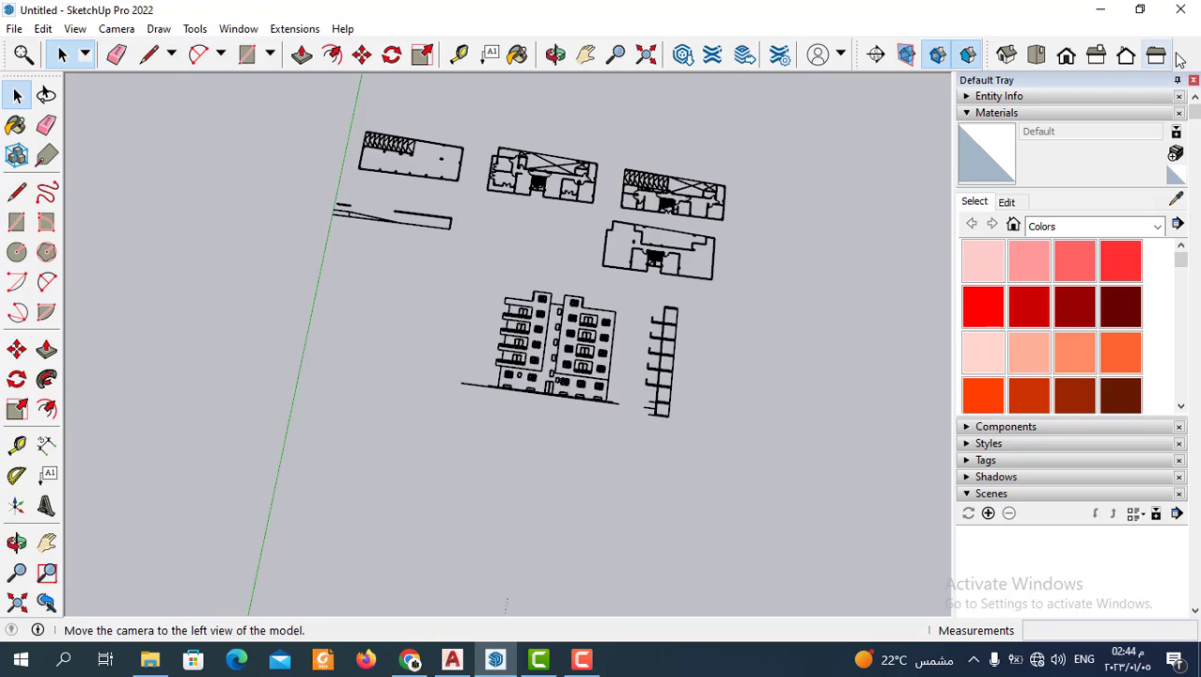
# - Switch to Top view and pan and zoom to bring the origin and plans into view
pyautogui.click(1038, 55)
pyautogui.moveTo(504, 311)
pyautogui.keyDown('shift'); pyautogui.mouseDown(button='middle')
pyautogui.moveTo(249, 354)
pyautogui.moveTo(327, 340)
pyautogui.moveTo(314, 354)
pyautogui.mouseUp(button='middle'); pyautogui.keyUp('shift')
pyautogui.scroll(2, 311, 366)
pyautogui.scroll(3, 348, 377)
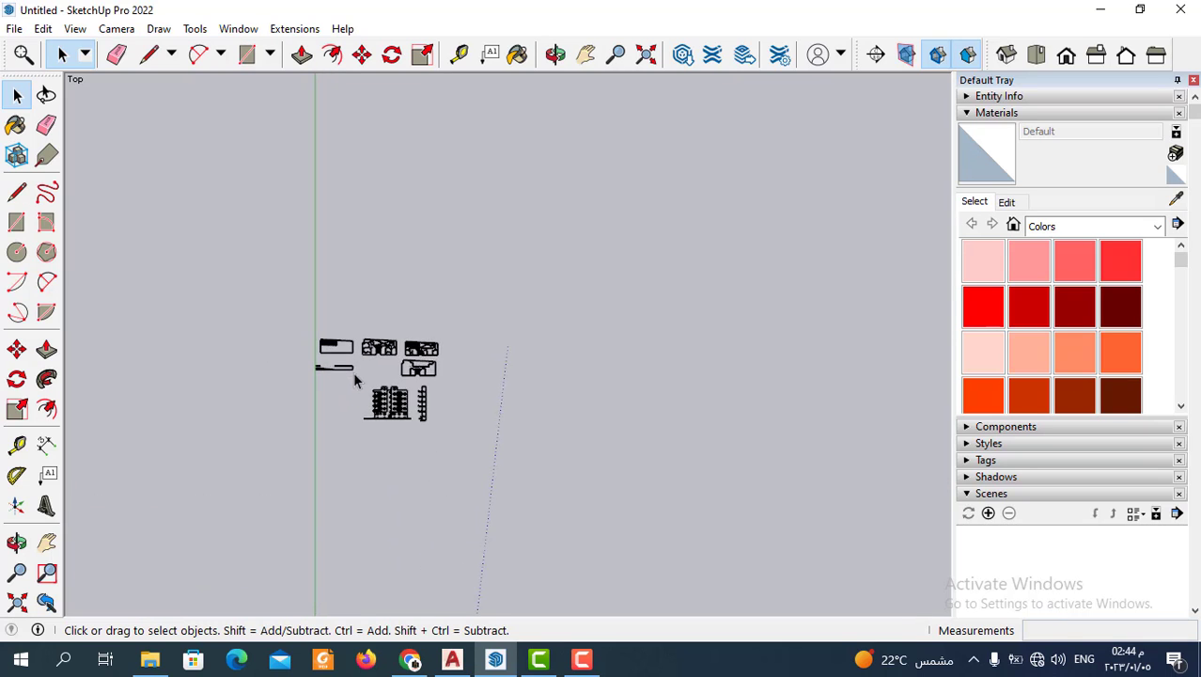
pyautogui.scroll(3, 371, 378)
pyautogui.scroll(2, 390, 361)
pyautogui.scroll(1, 413, 353)
pyautogui.scroll(-1, 441, 329)
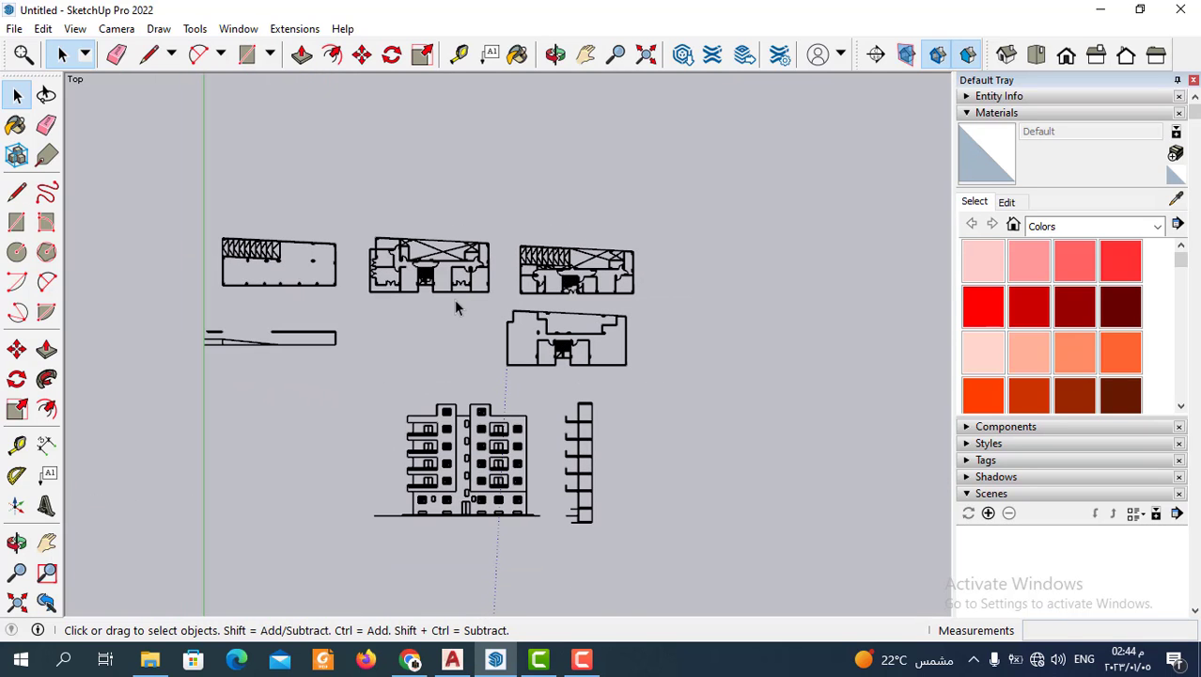
# - Select all the imported linework with Ctrl+A and zoom around to check its full extent
pyautogui.hotkey('ctrl', 'a')
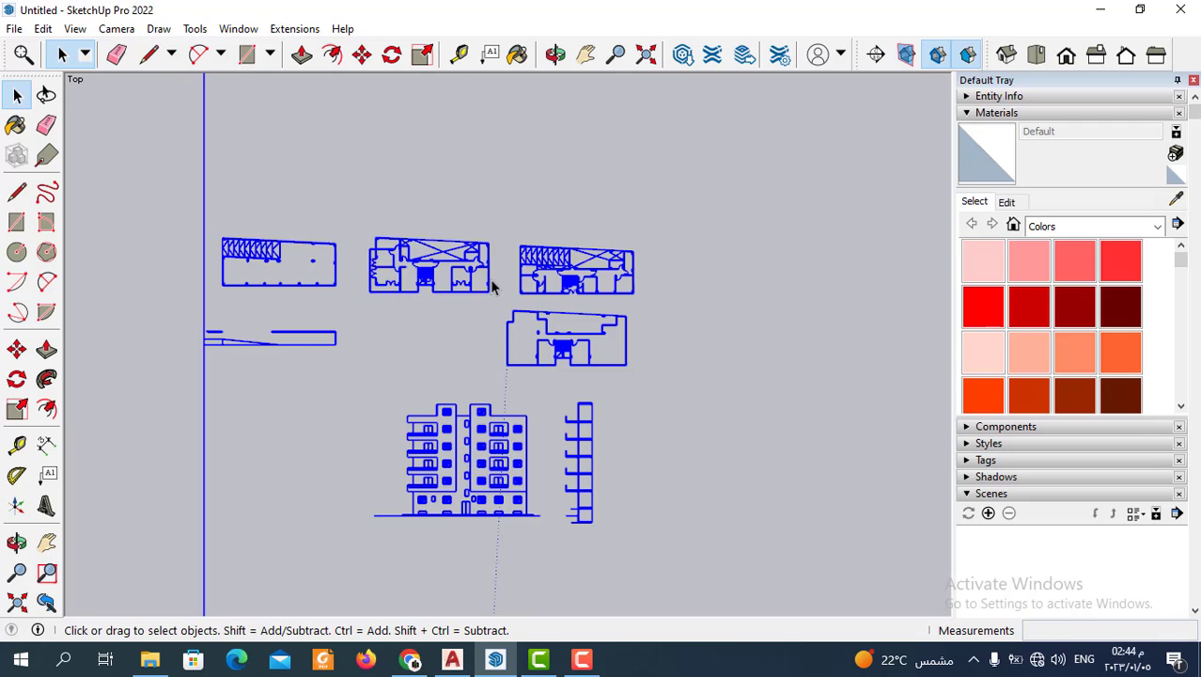
pyautogui.scroll(-2, 488, 277)
pyautogui.scroll(-1, 473, 309)
pyautogui.scroll(-3, 434, 334)
pyautogui.scroll(2, 440, 334)
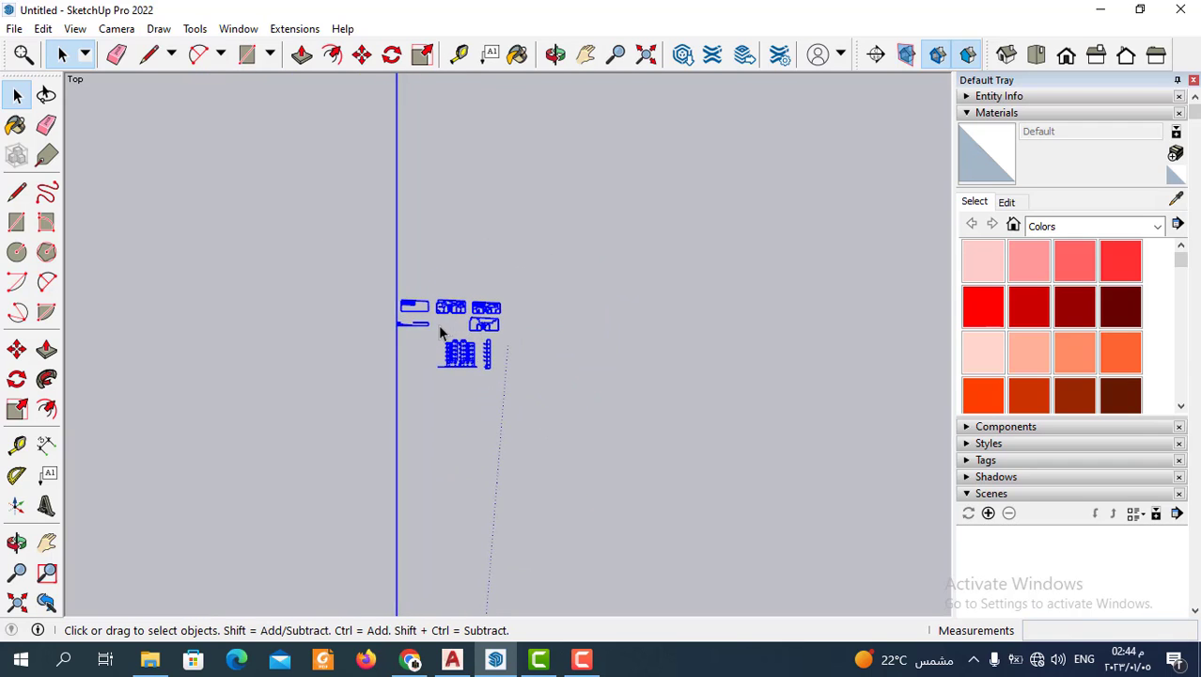
pyautogui.scroll(-1, 367, 354)
pyautogui.scroll(-3, 371, 349)
pyautogui.scroll(9, 373, 357)
pyautogui.scroll(-1, 372, 376)
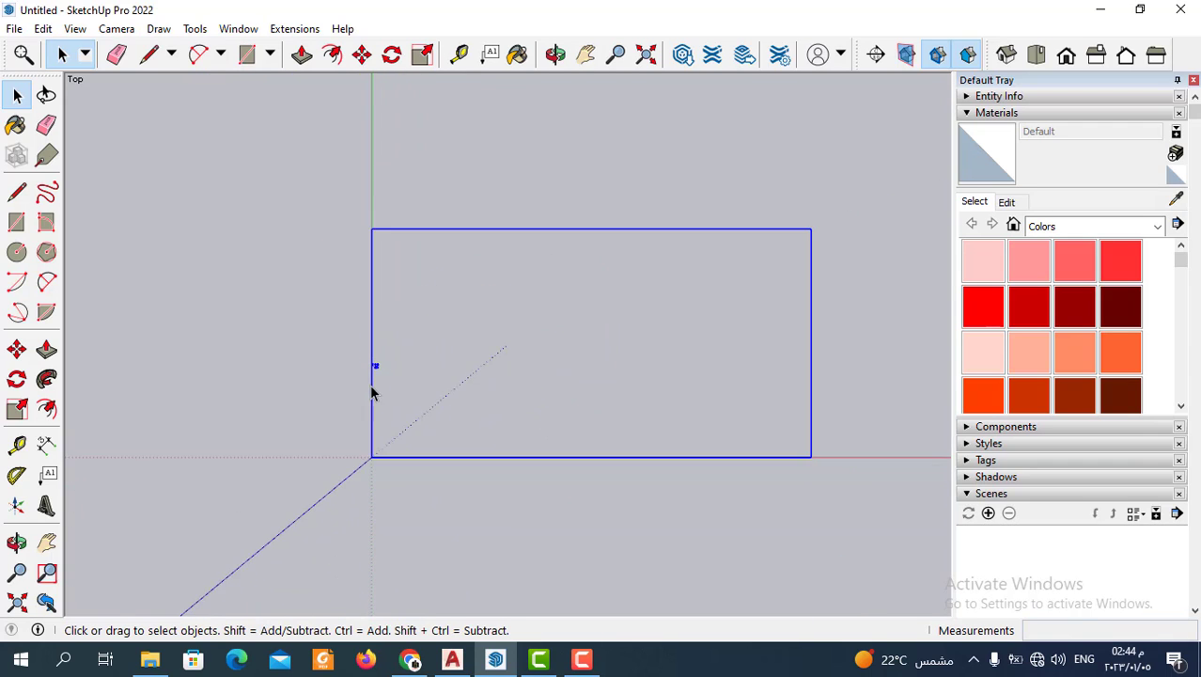
pyautogui.scroll(-1, 372, 387)
pyautogui.scroll(2, 395, 414)
pyautogui.scroll(3, 370, 340)
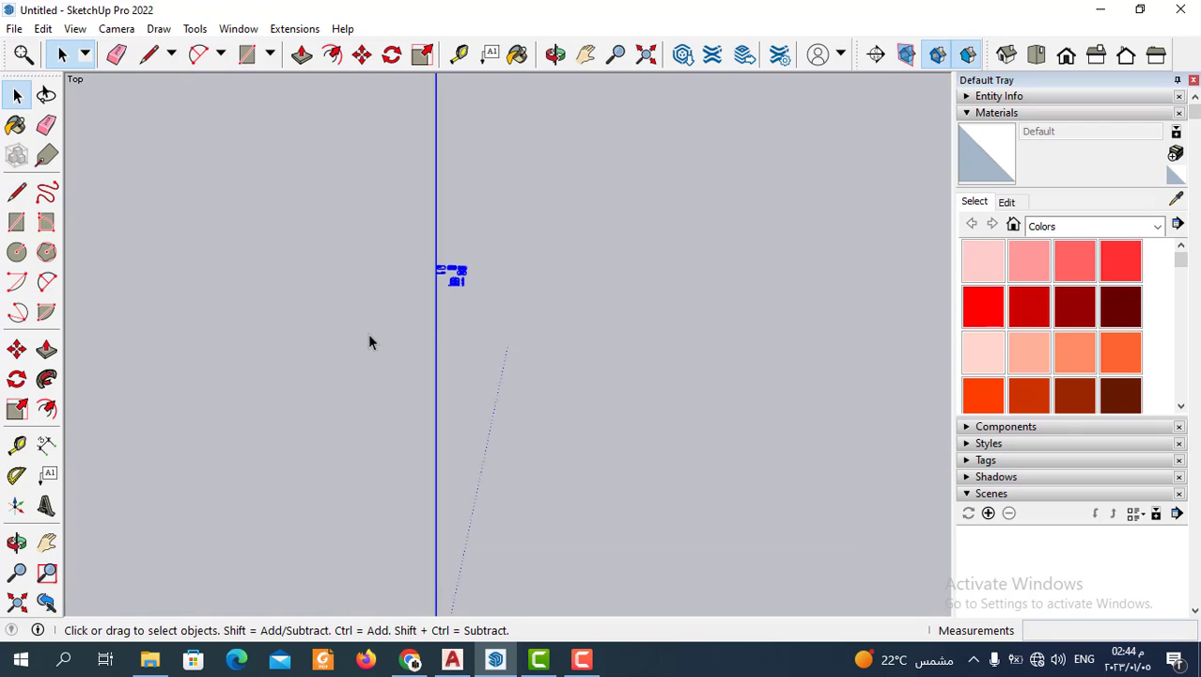
pyautogui.scroll(-1, 402, 321)
pyautogui.scroll(1, 430, 306)
pyautogui.scroll(2, 435, 308)
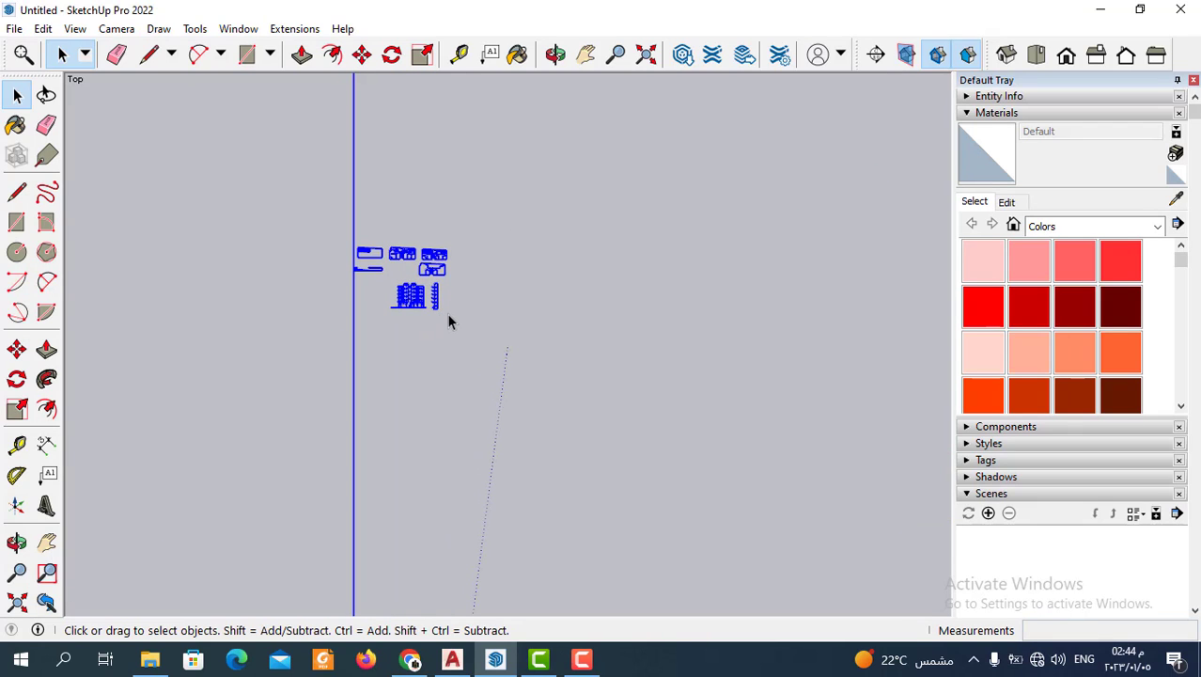
pyautogui.scroll(1, 434, 291)
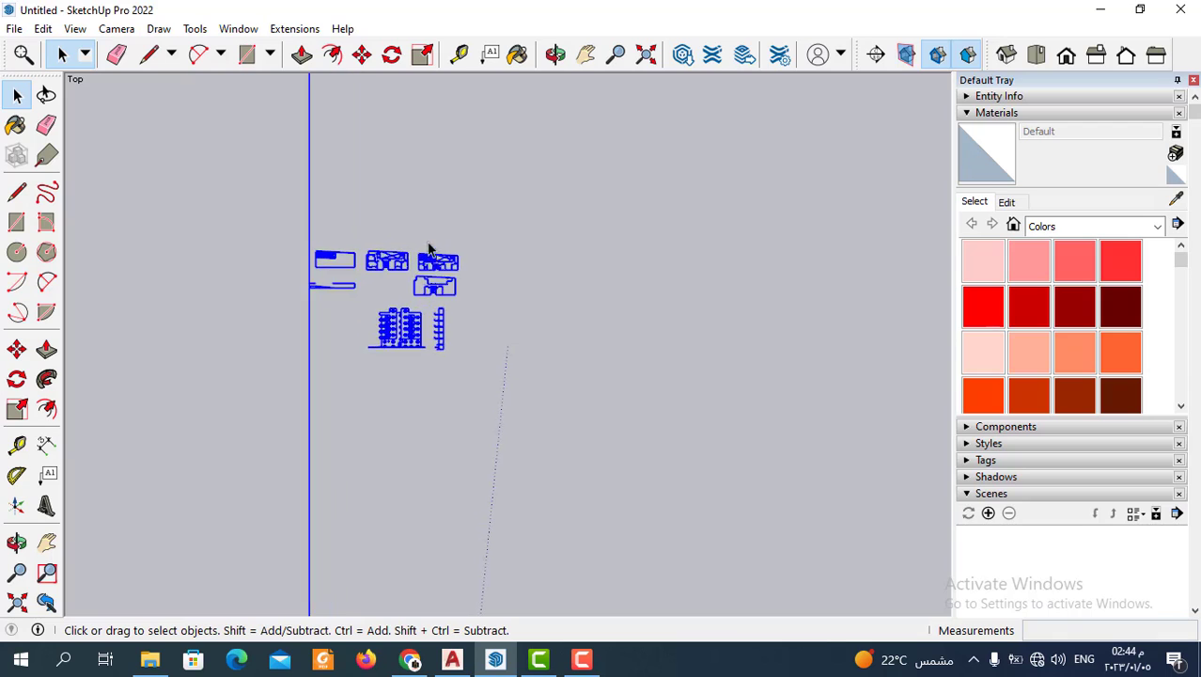
pyautogui.scroll(2, 433, 282)
pyautogui.scroll(2, 428, 272)
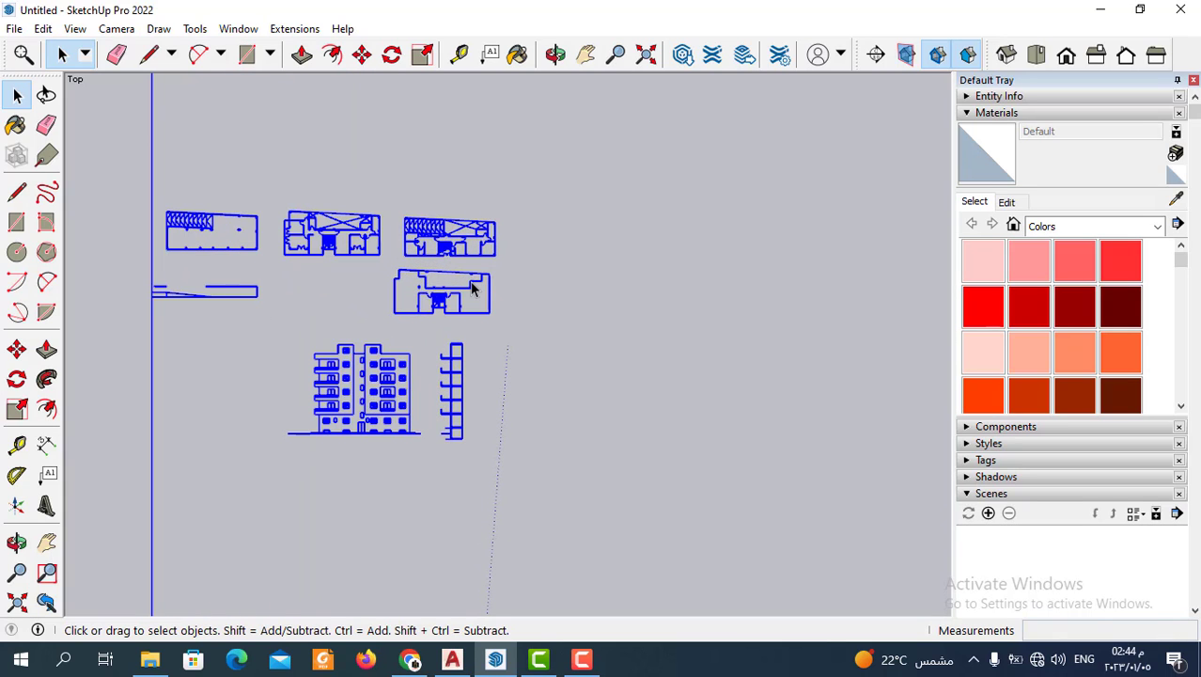
pyautogui.scroll(-1, 470, 287)
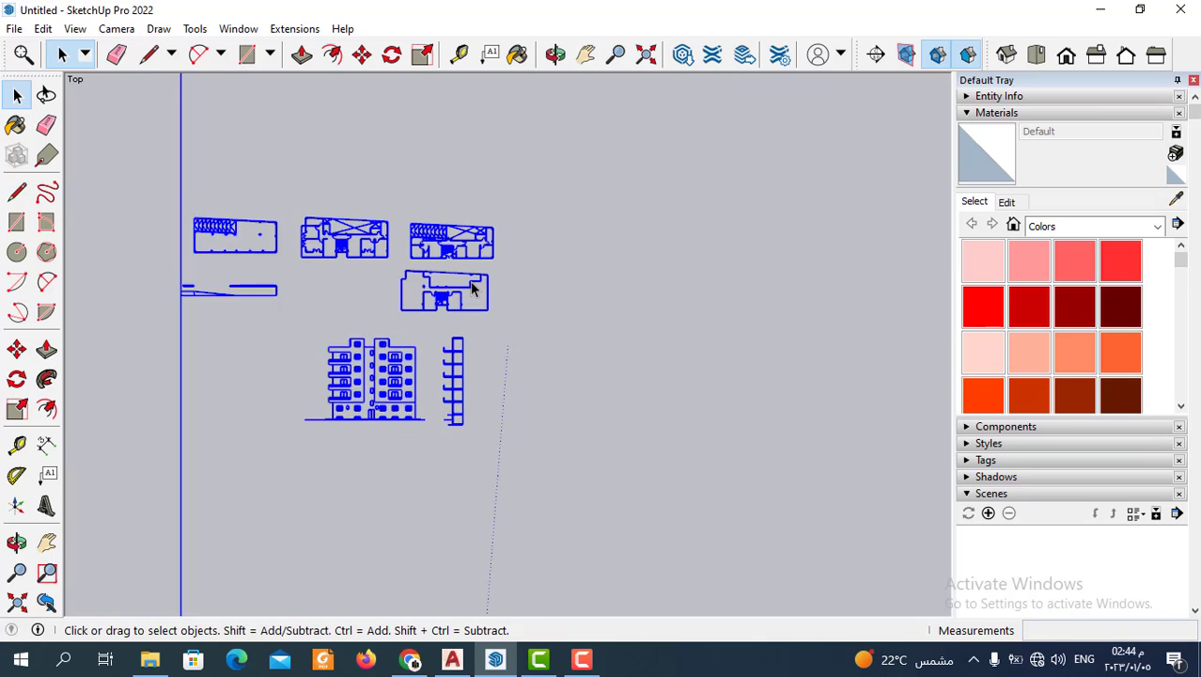
pyautogui.scroll(-2, 466, 282)
pyautogui.scroll(-2, 462, 278)
pyautogui.scroll(2, 459, 275)
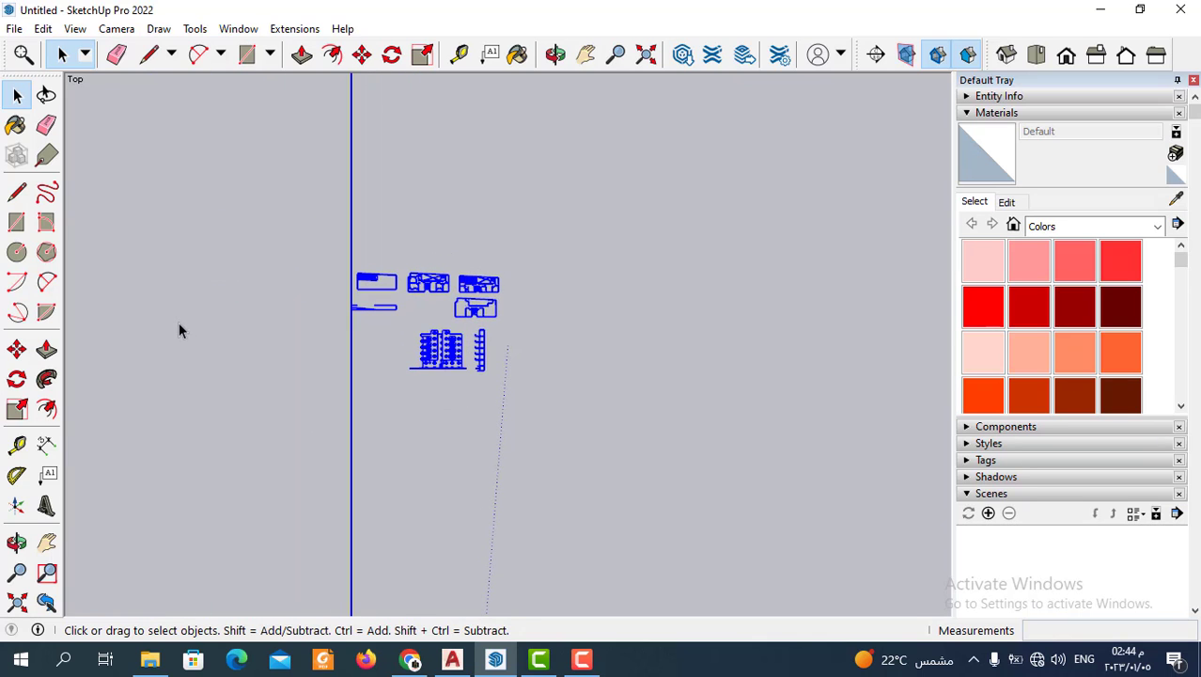
pyautogui.scroll(1, 423, 282)
pyautogui.scroll(2, 418, 277)
pyautogui.scroll(2, 410, 271)
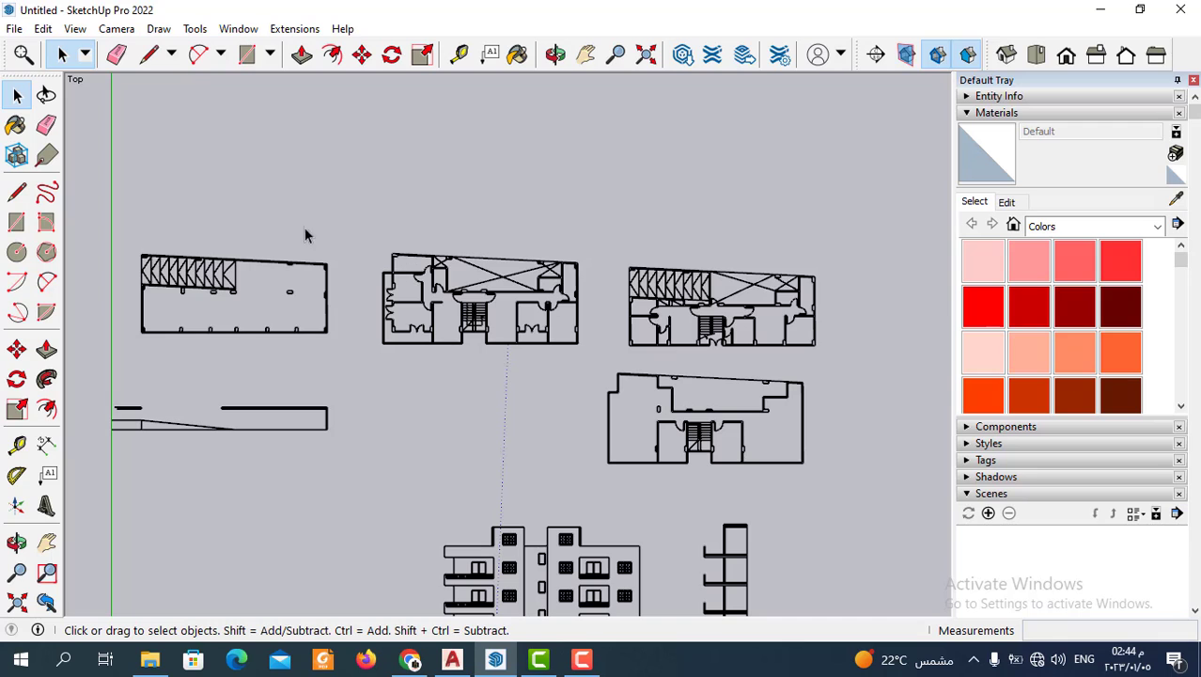
# - Draw a 3.00 m by 0.12 m rectangle along the partition wall on the floor plan
pyautogui.click(250, 58)
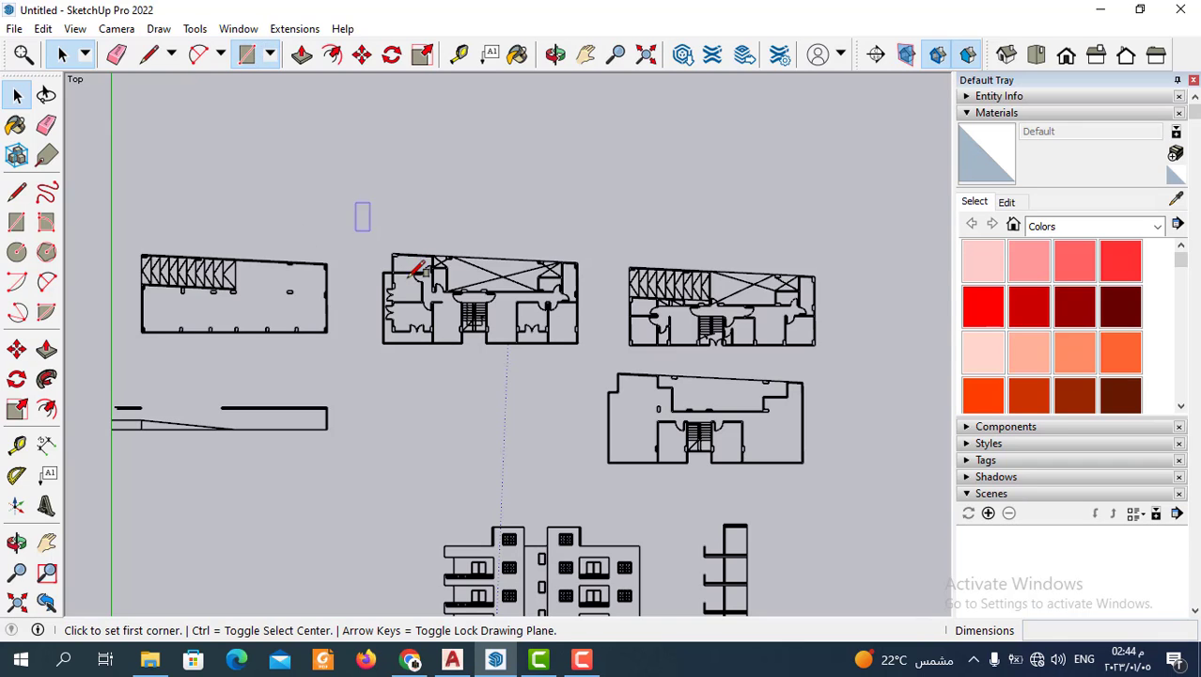
pyautogui.scroll(2, 404, 274)
pyautogui.scroll(2, 399, 280)
pyautogui.scroll(2, 395, 287)
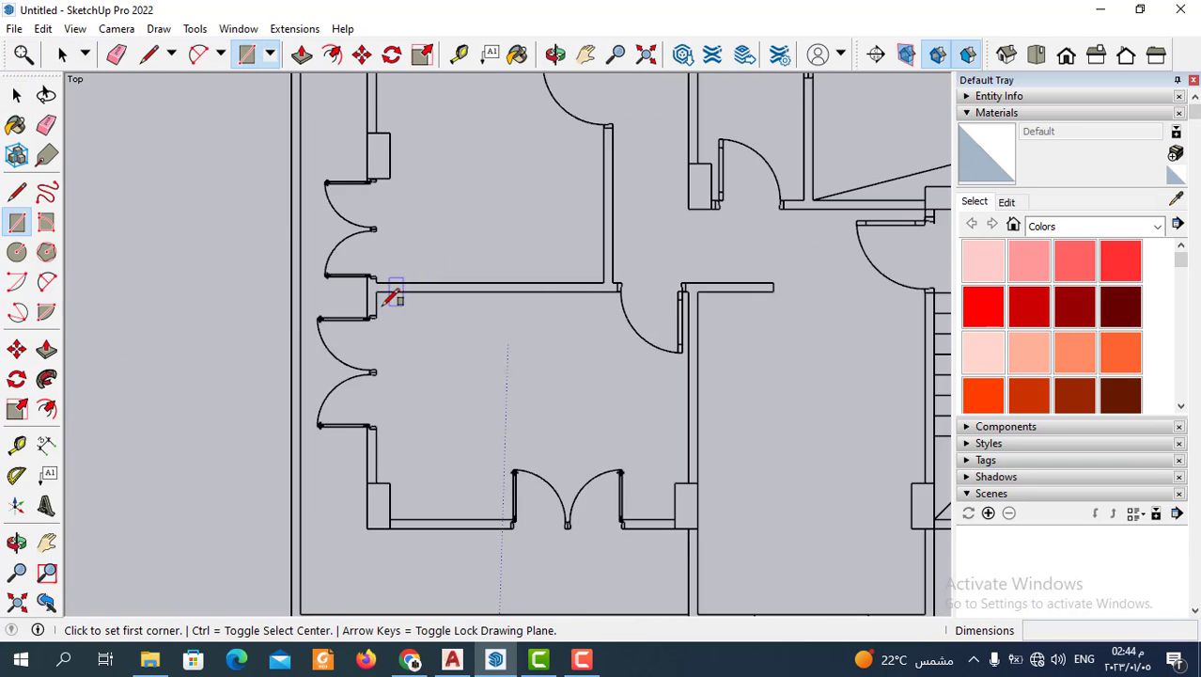
pyautogui.scroll(2, 376, 284)
pyautogui.click(373, 282)
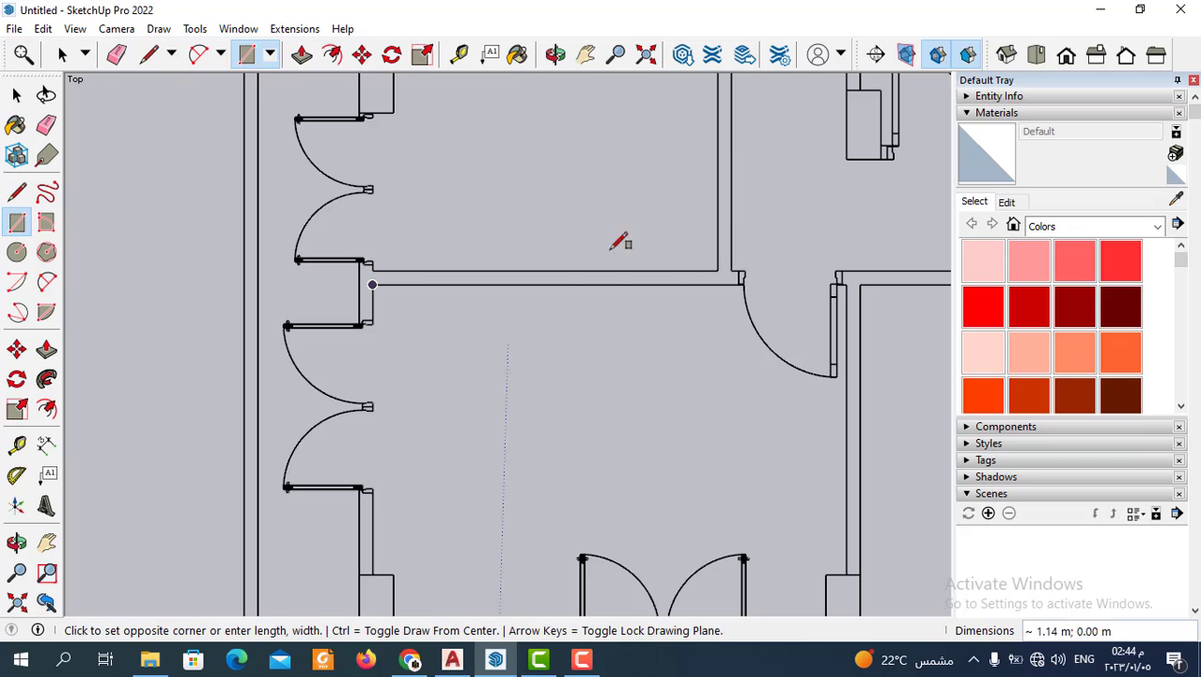
pyautogui.click(718, 270)
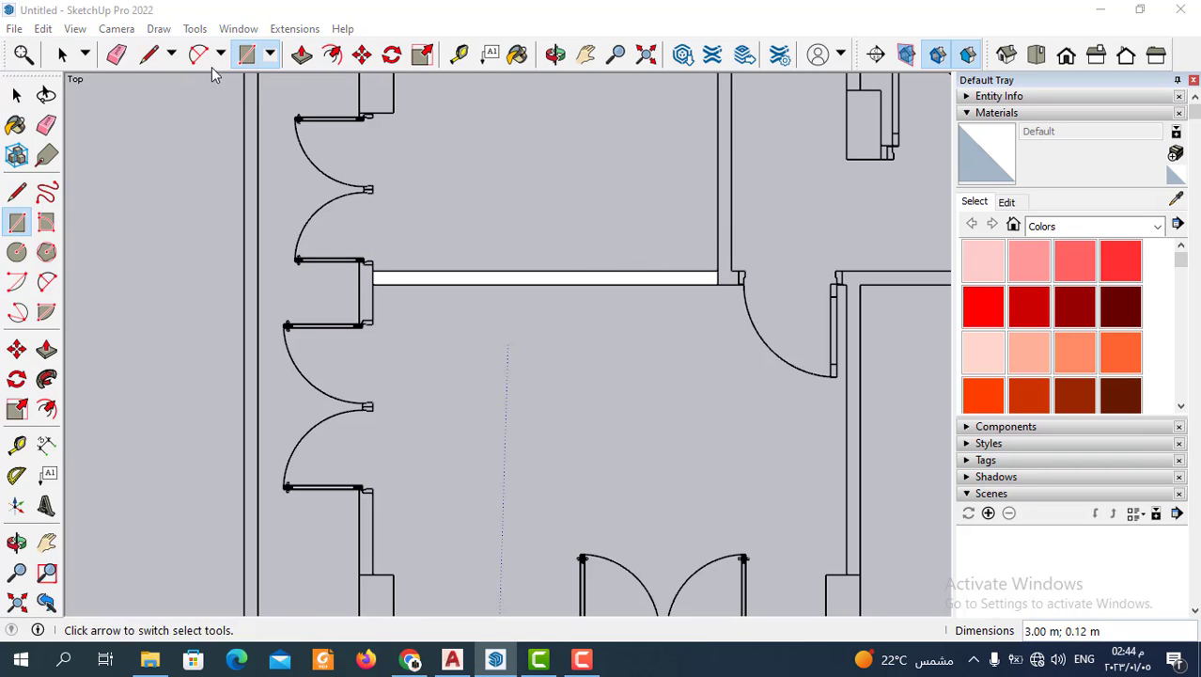
# - Push/pull the wall rectangle into a tall box, then zoom out to the whole drawing set with Select active
pyautogui.click(302, 54)
pyautogui.click(536, 282)
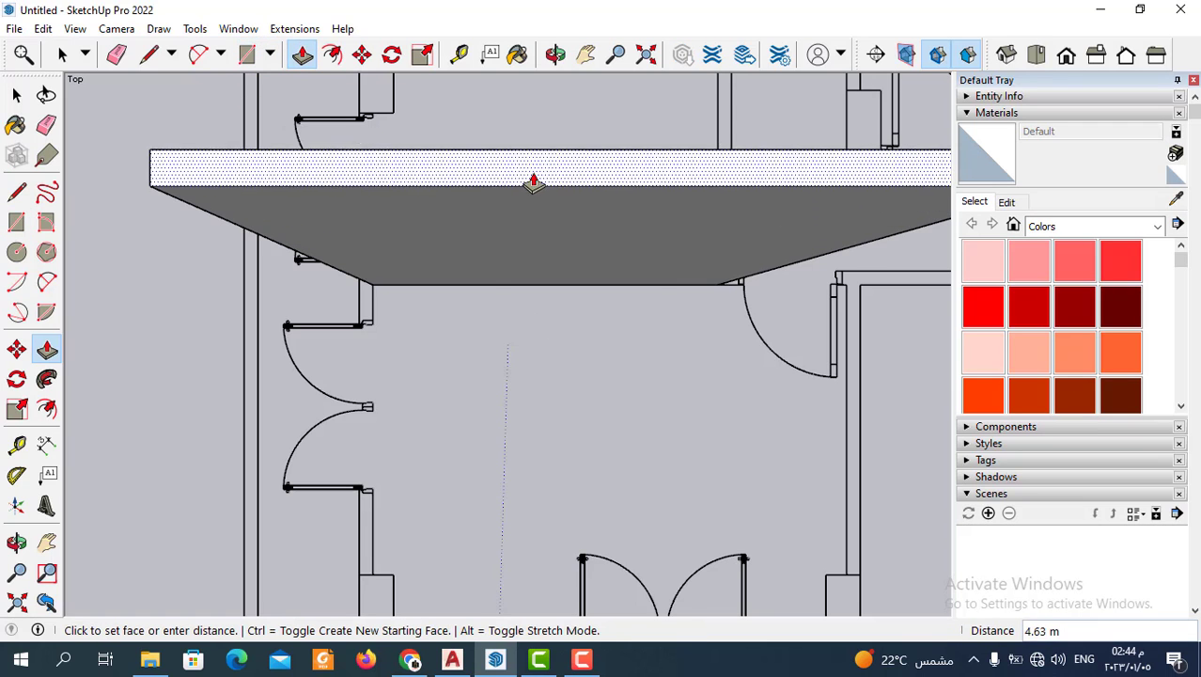
pyautogui.click(531, 182)
pyautogui.scroll(-3, 487, 281)
pyautogui.scroll(-3, 479, 282)
pyautogui.scroll(-3, 477, 287)
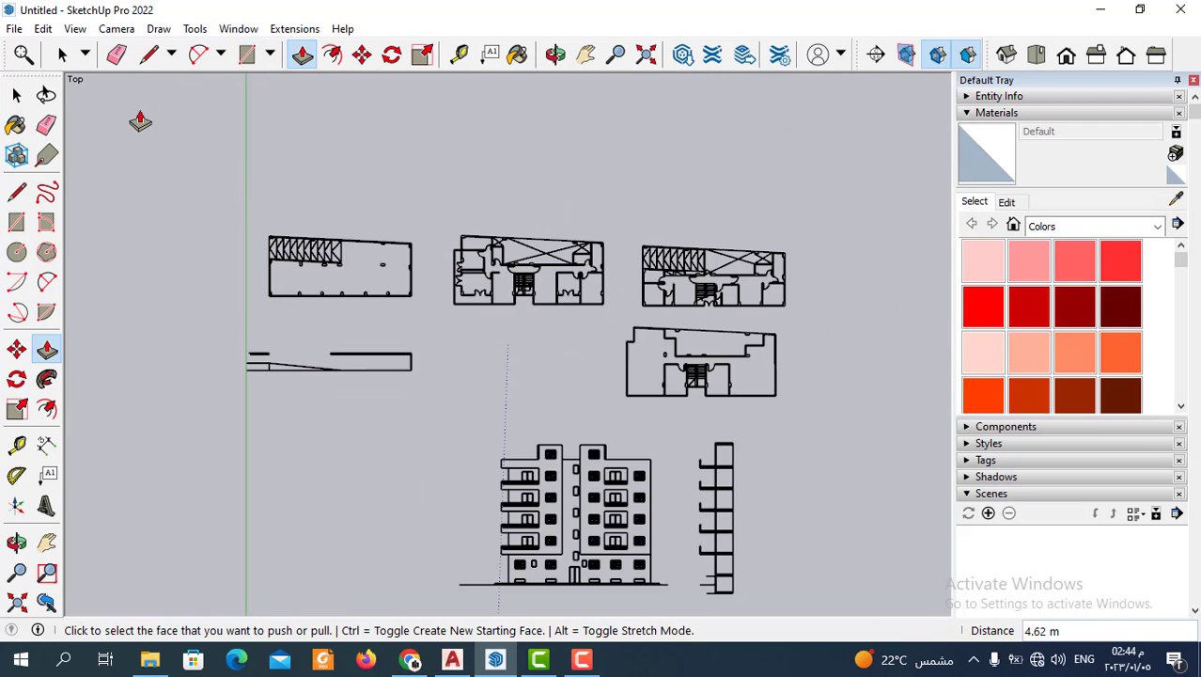
pyautogui.click(63, 54)
pyautogui.scroll(-3, 419, 221)
# - Select everything with Ctrl+A and explode the imported drawing component
pyautogui.scroll(-3, 425, 235)
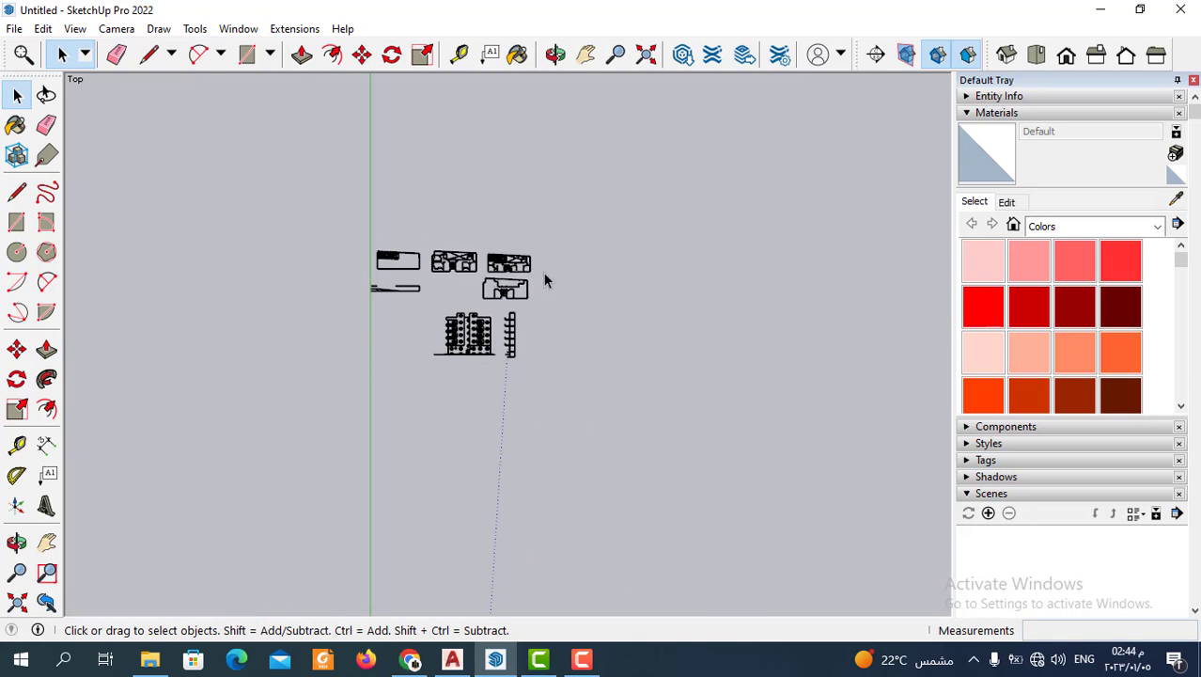
pyautogui.hotkey('ctrl', 'a')
pyautogui.scroll(-3, 498, 277)
pyautogui.scroll(-3, 460, 270)
pyautogui.scroll(-1, 381, 261)
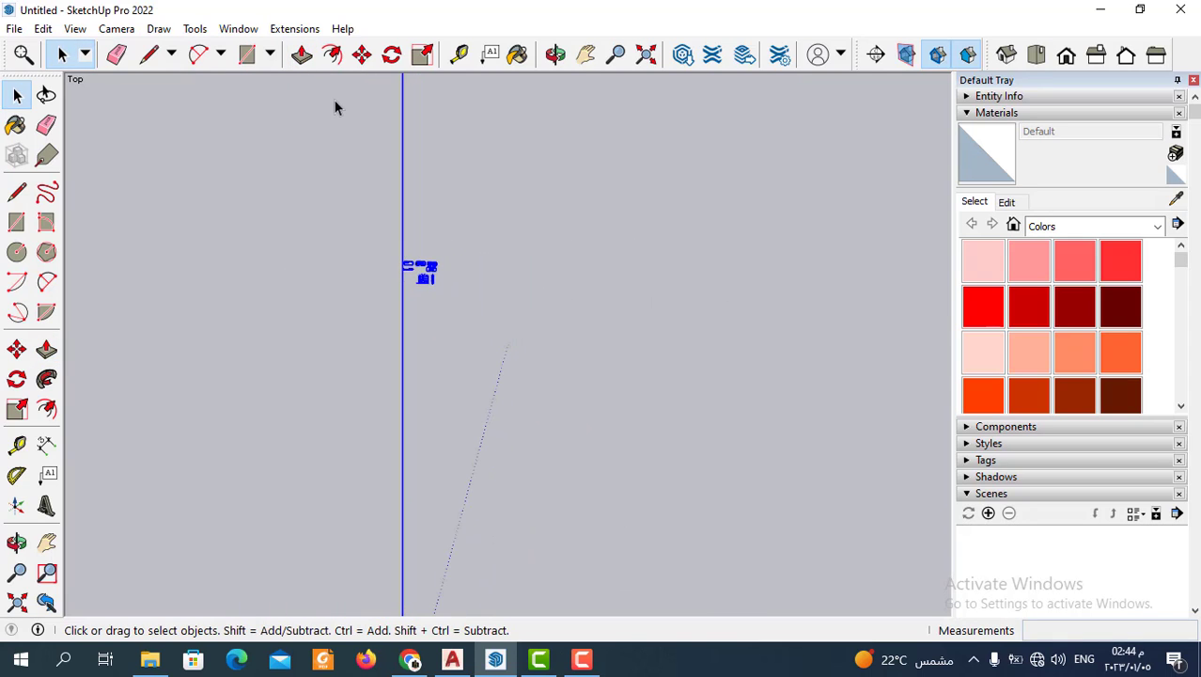
pyautogui.scroll(-2, 348, 275)
pyautogui.rightClick(347, 275)
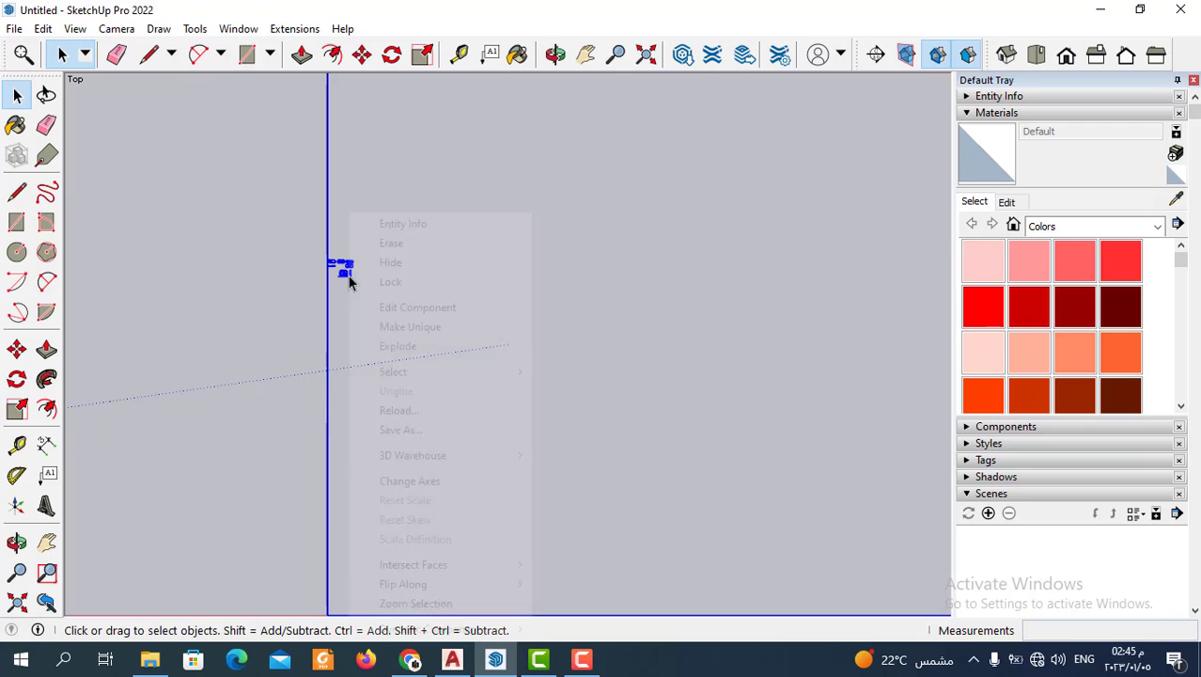
pyautogui.click(397, 345)
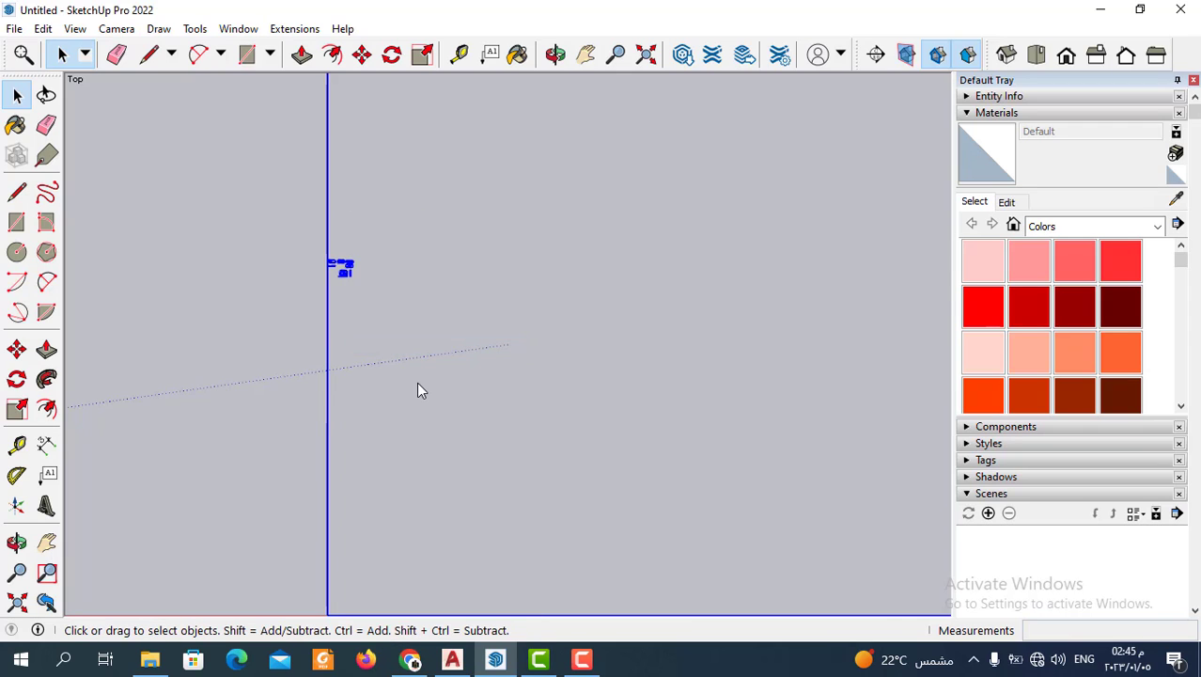
# - Zoom in on the typical floor plan with its rooms, doors and central stair
pyautogui.scroll(-3, 428, 366)
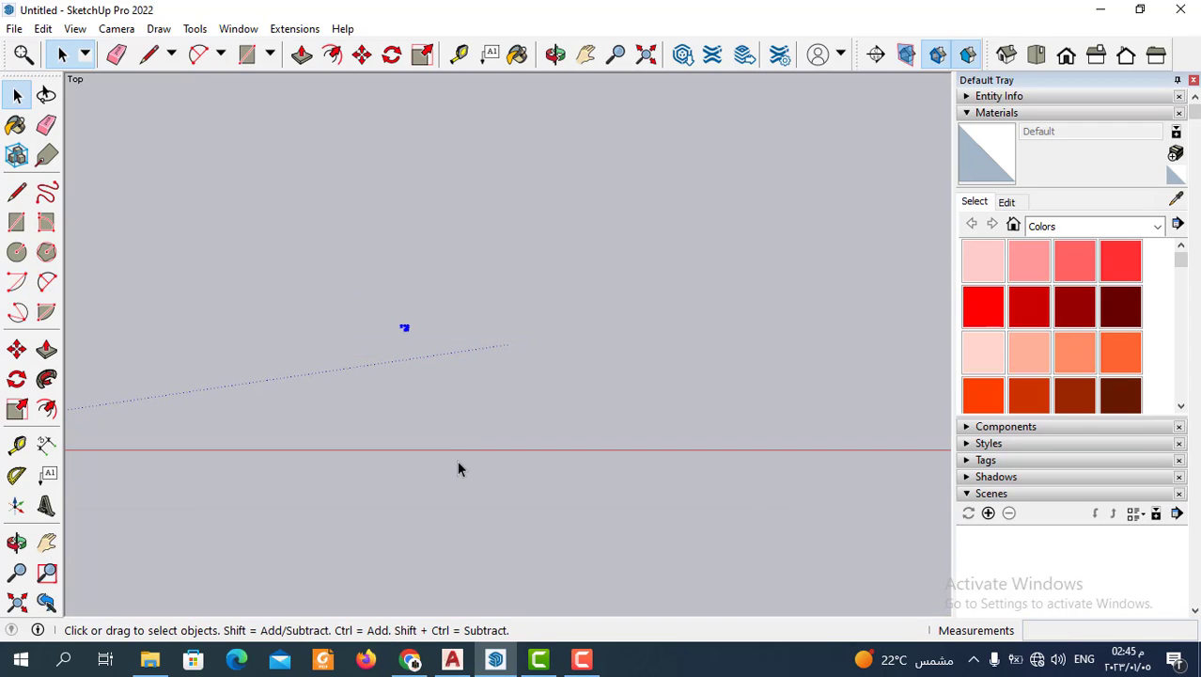
pyautogui.scroll(2, 407, 339)
pyautogui.scroll(1, 407, 336)
pyautogui.scroll(2, 418, 340)
pyautogui.scroll(3, 441, 367)
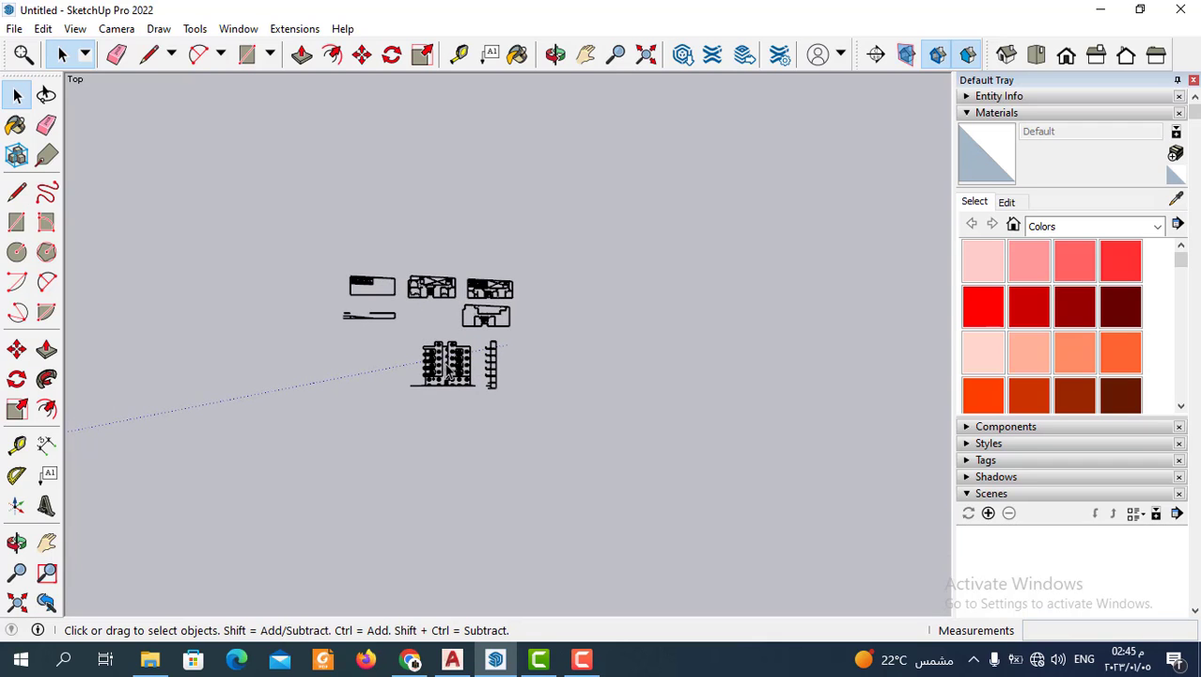
pyautogui.scroll(1, 536, 353)
pyautogui.scroll(2, 517, 333)
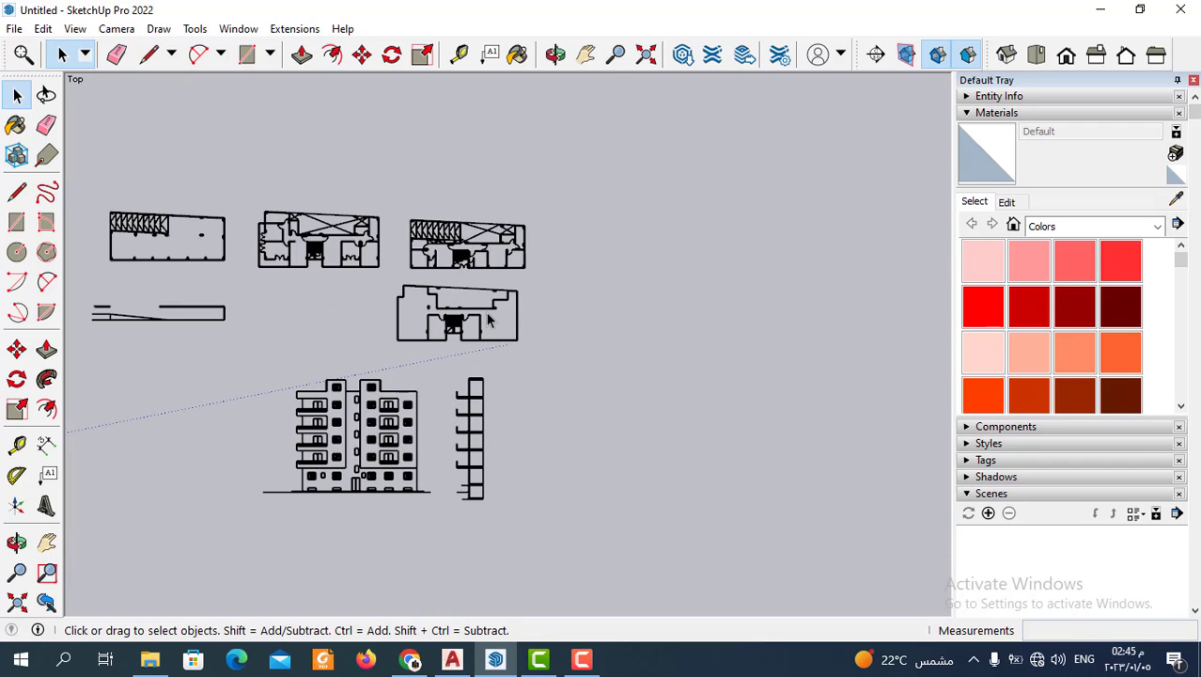
pyautogui.scroll(2, 316, 255)
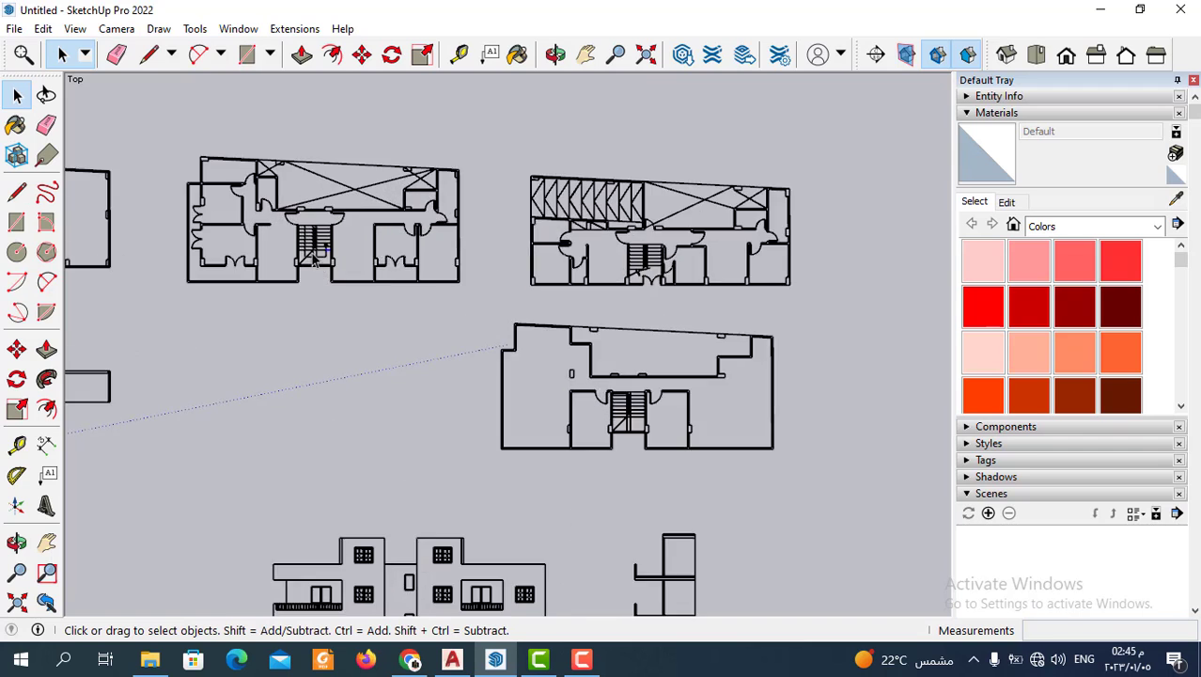
pyautogui.scroll(2, 310, 252)
pyautogui.scroll(-5, 498, 310)
pyautogui.scroll(1, 489, 334)
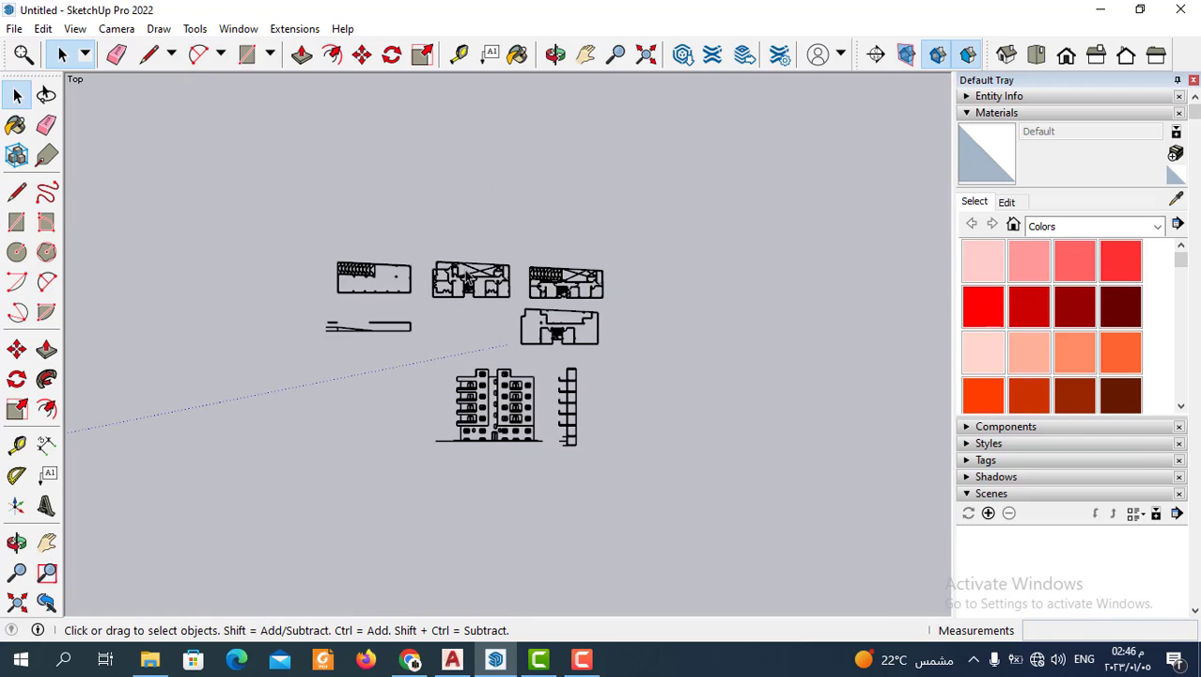
pyautogui.scroll(2, 484, 314)
pyautogui.scroll(2, 477, 292)
pyautogui.scroll(1, 474, 275)
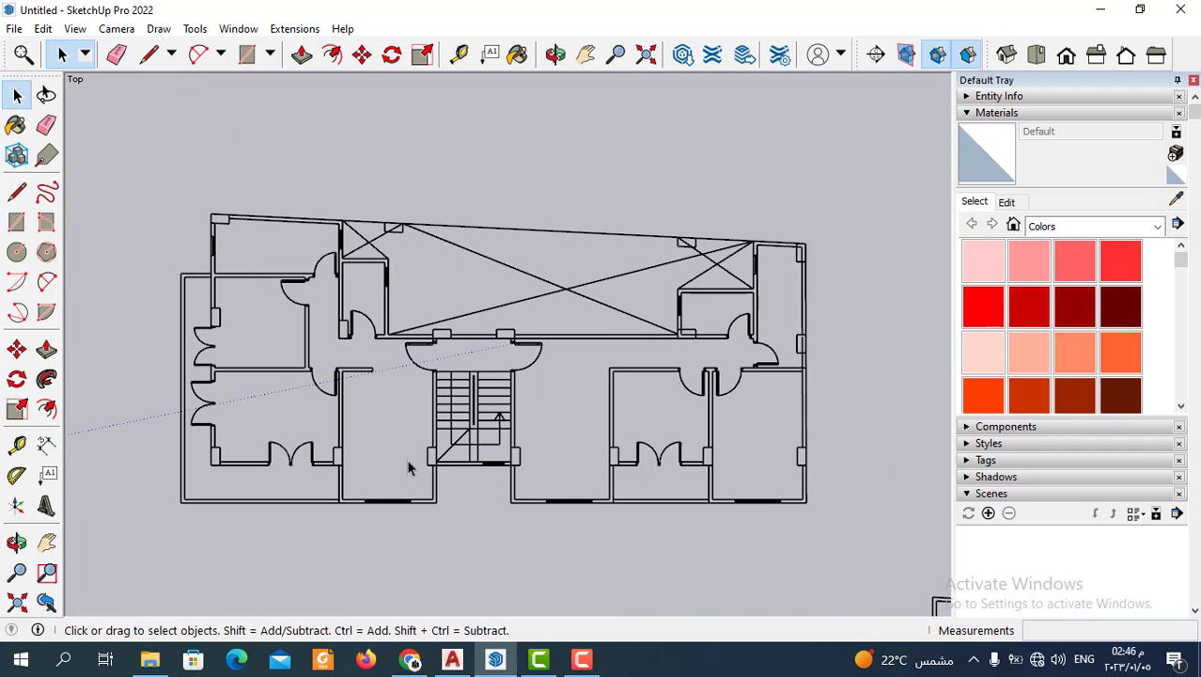
pyautogui.scroll(2, 408, 467)
pyautogui.scroll(-2, 420, 421)
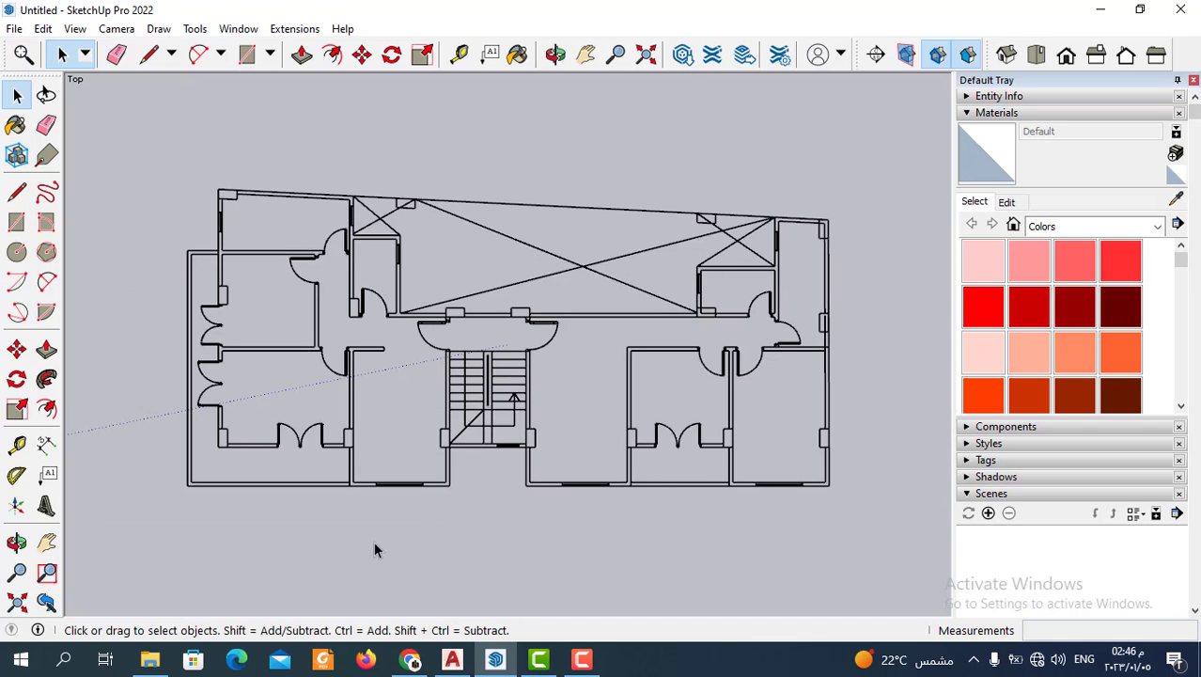
pyautogui.scroll(1, 315, 512)
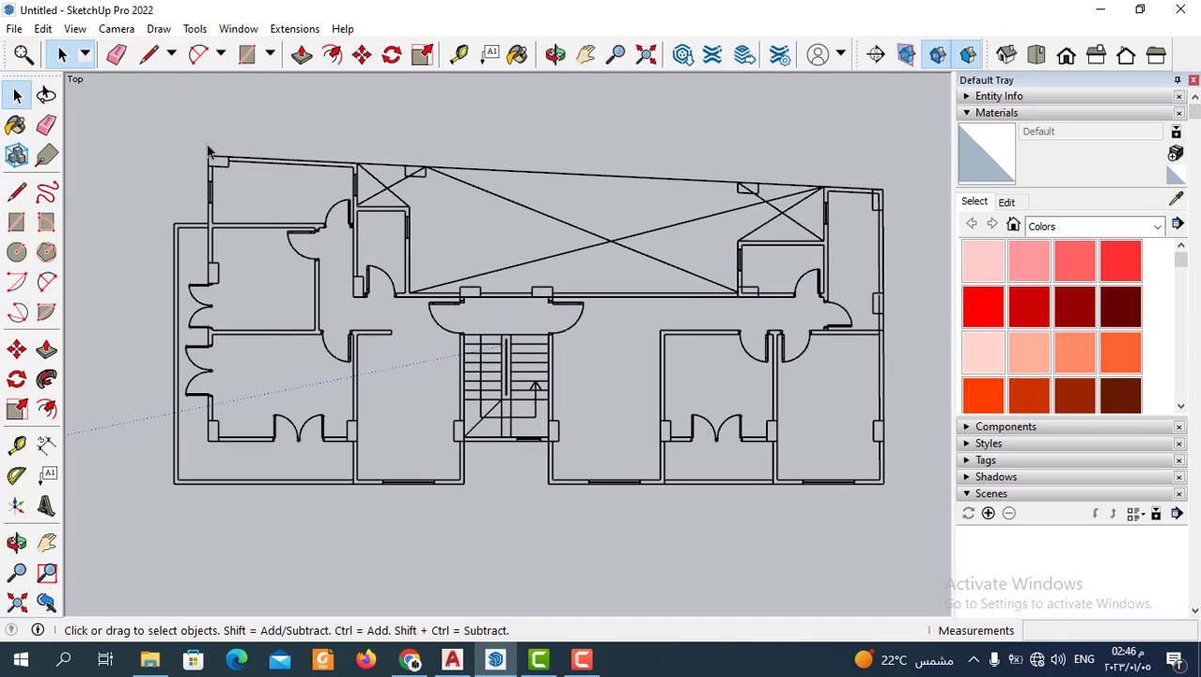
# - Draw short lines at the wall ends to close the wall outline into a face
pyautogui.click(147, 54)
pyautogui.scroll(3, 348, 470)
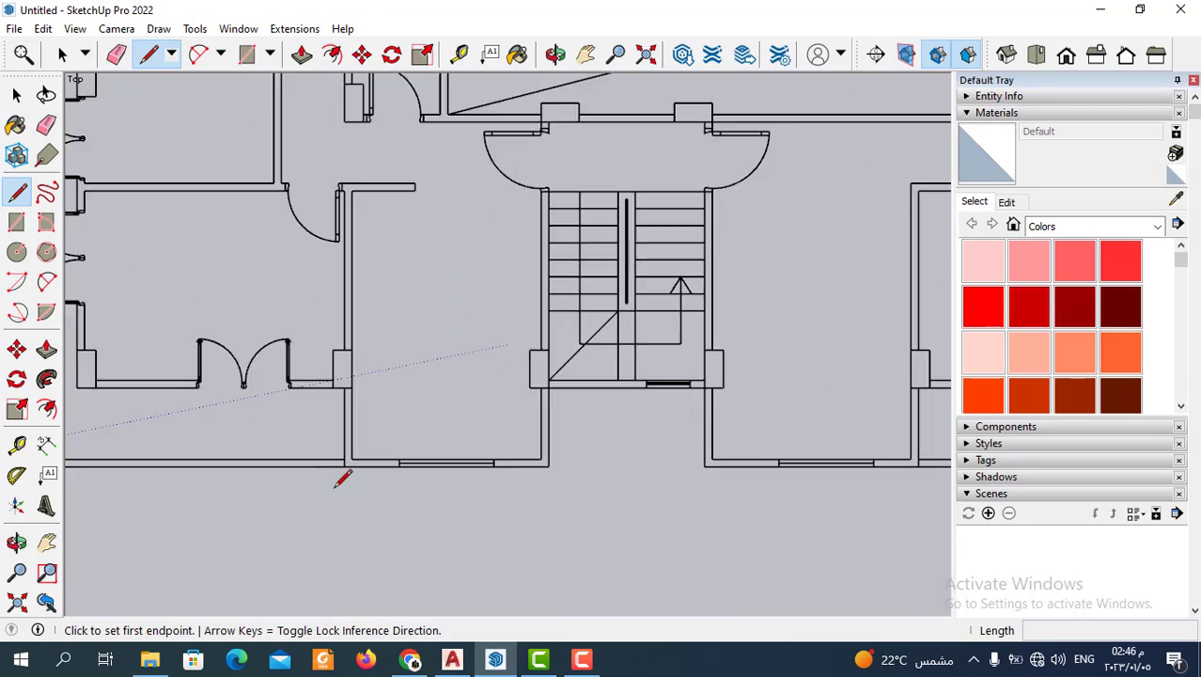
pyautogui.scroll(3, 337, 483)
pyautogui.click(329, 444)
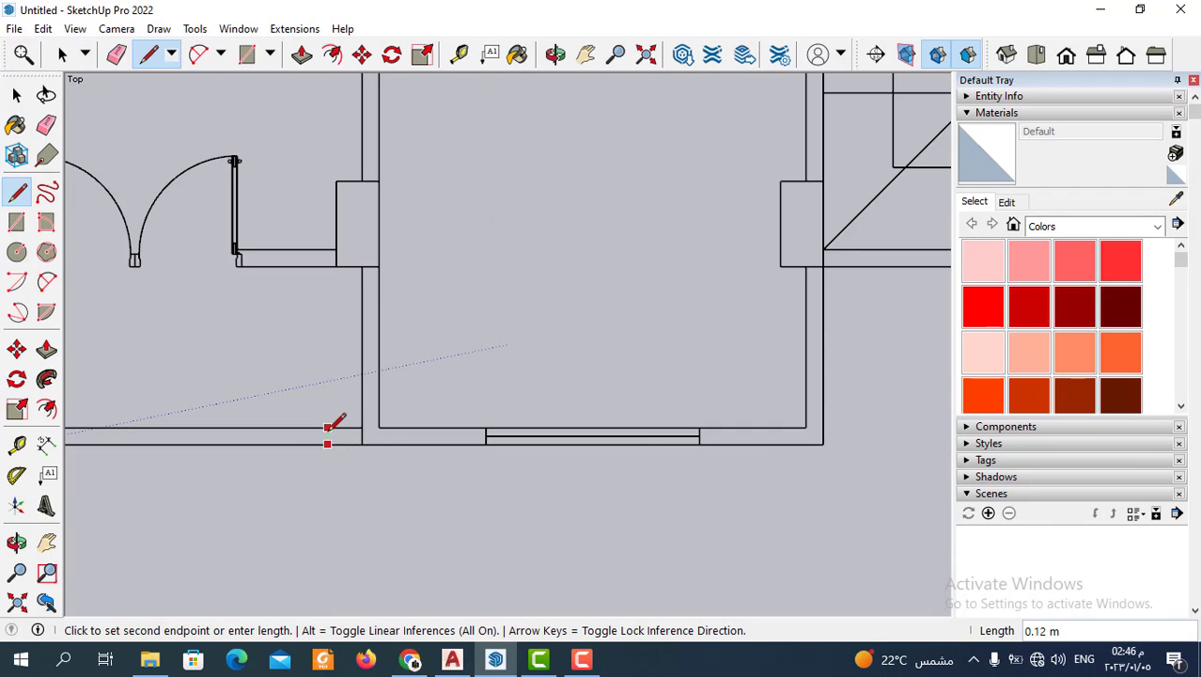
pyautogui.click(327, 428)
pyautogui.scroll(-1, 481, 423)
pyautogui.scroll(-3, 431, 474)
pyautogui.scroll(-2, 415, 462)
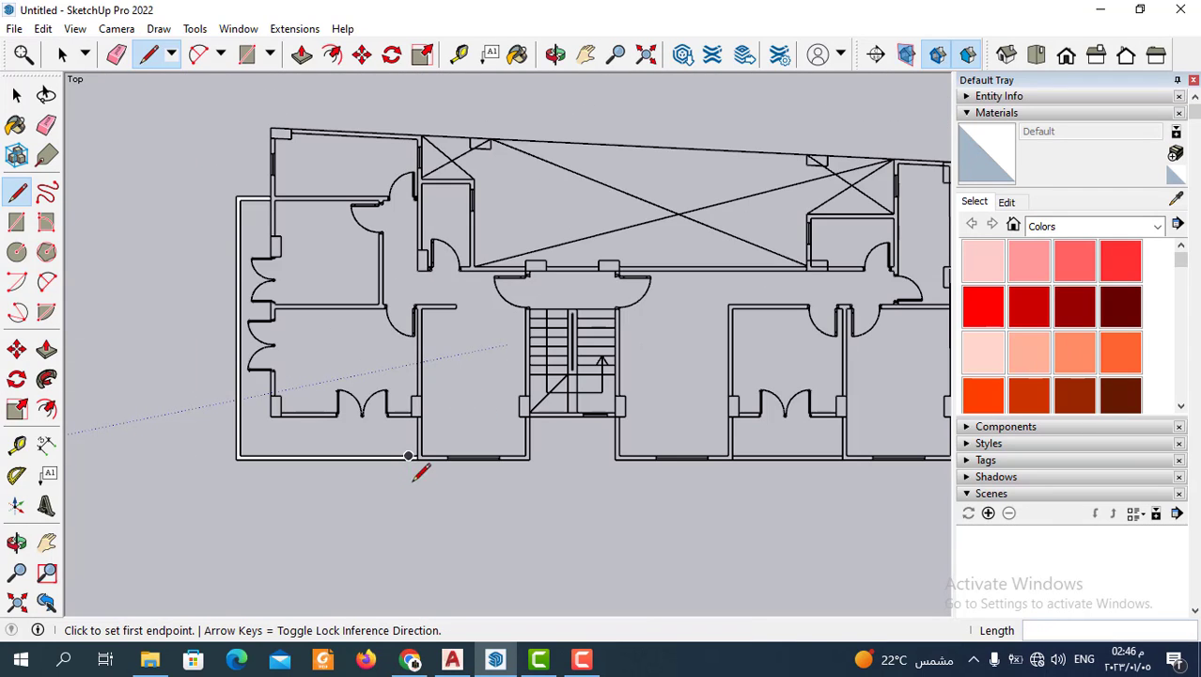
pyautogui.scroll(3, 289, 196)
pyautogui.scroll(3, 282, 198)
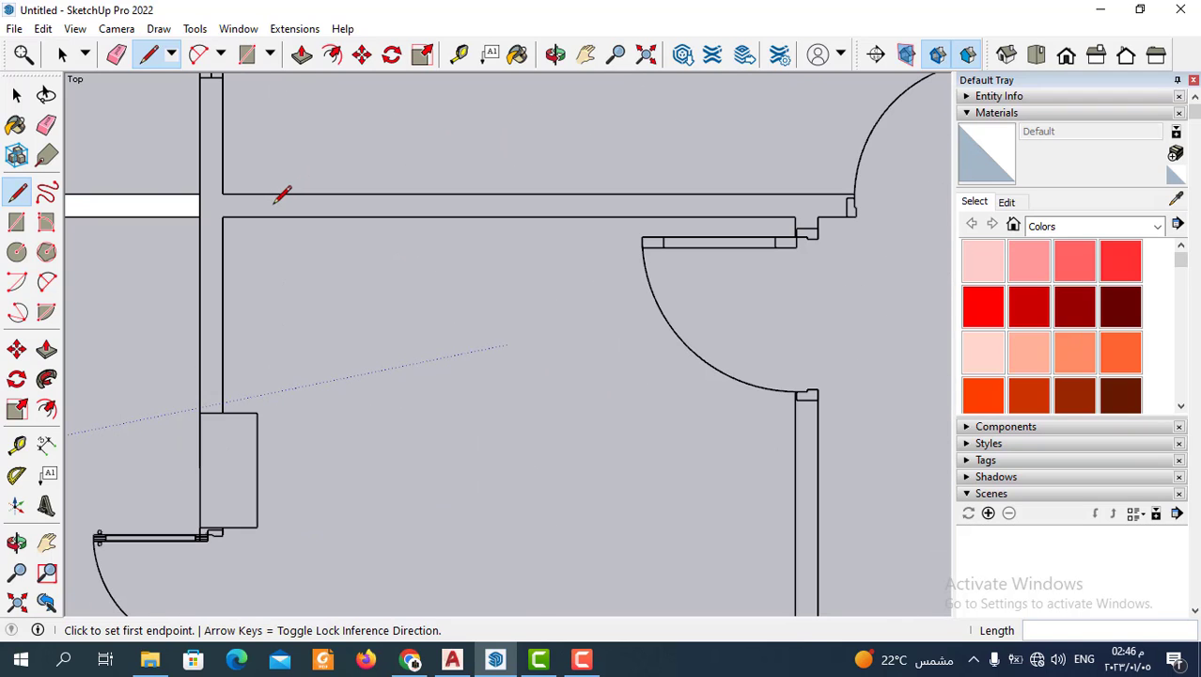
pyautogui.click(223, 194)
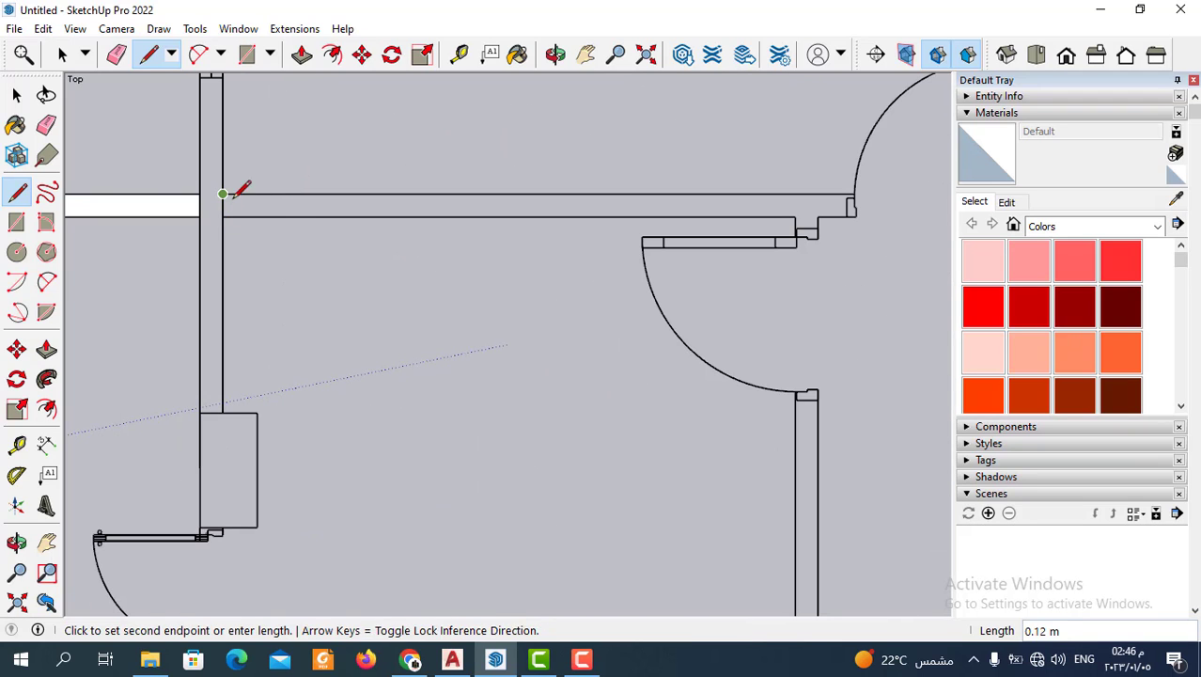
pyautogui.scroll(-2, 282, 216)
# - Push/pull the top-left wall face up 1.05 m
pyautogui.click(302, 53)
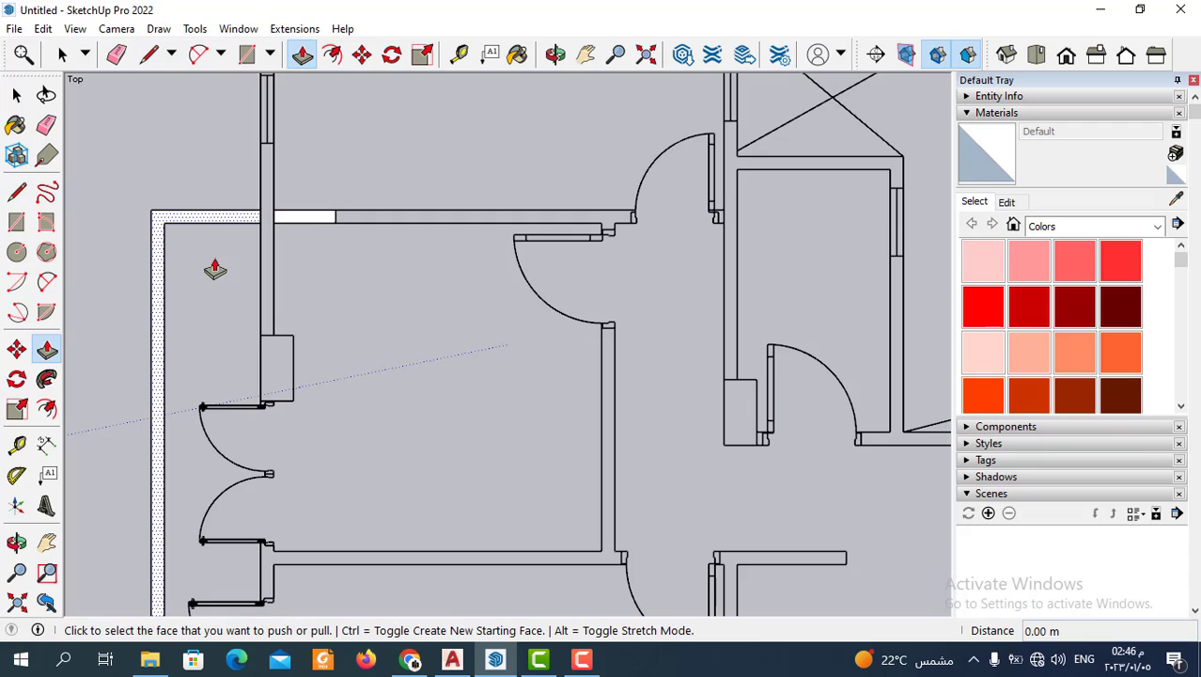
pyautogui.click(223, 223)
pyautogui.click(216, 156)
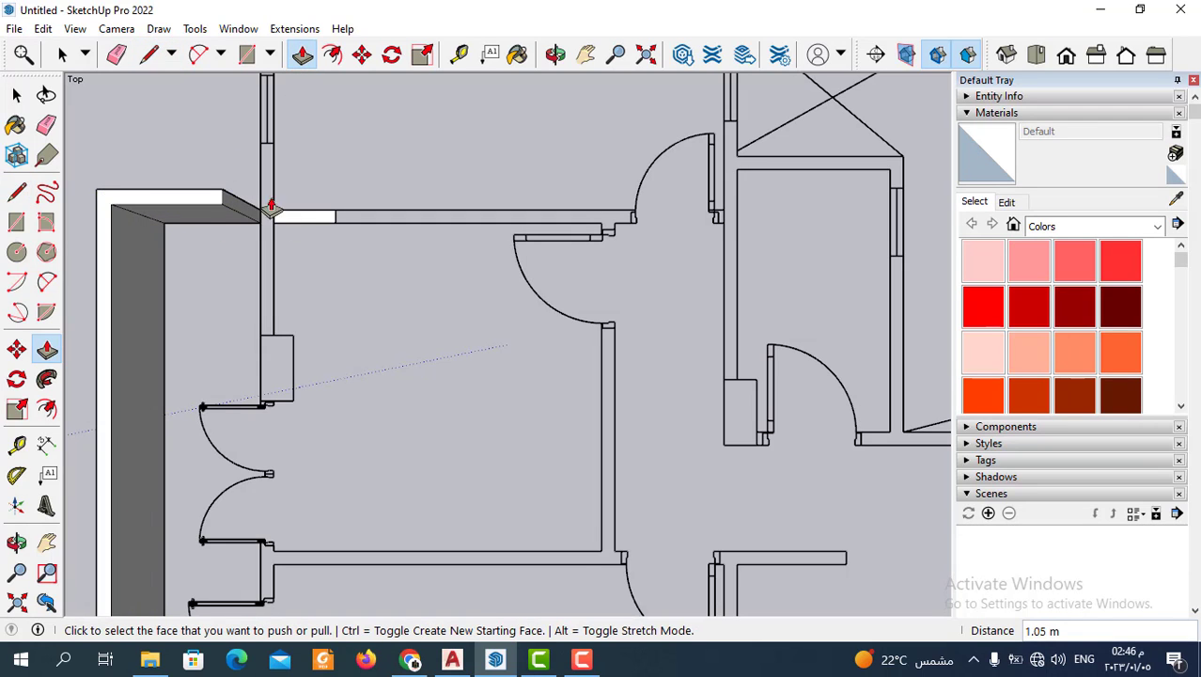
pyautogui.scroll(-3, 282, 225)
pyautogui.scroll(-2, 324, 320)
pyautogui.scroll(-2, 329, 329)
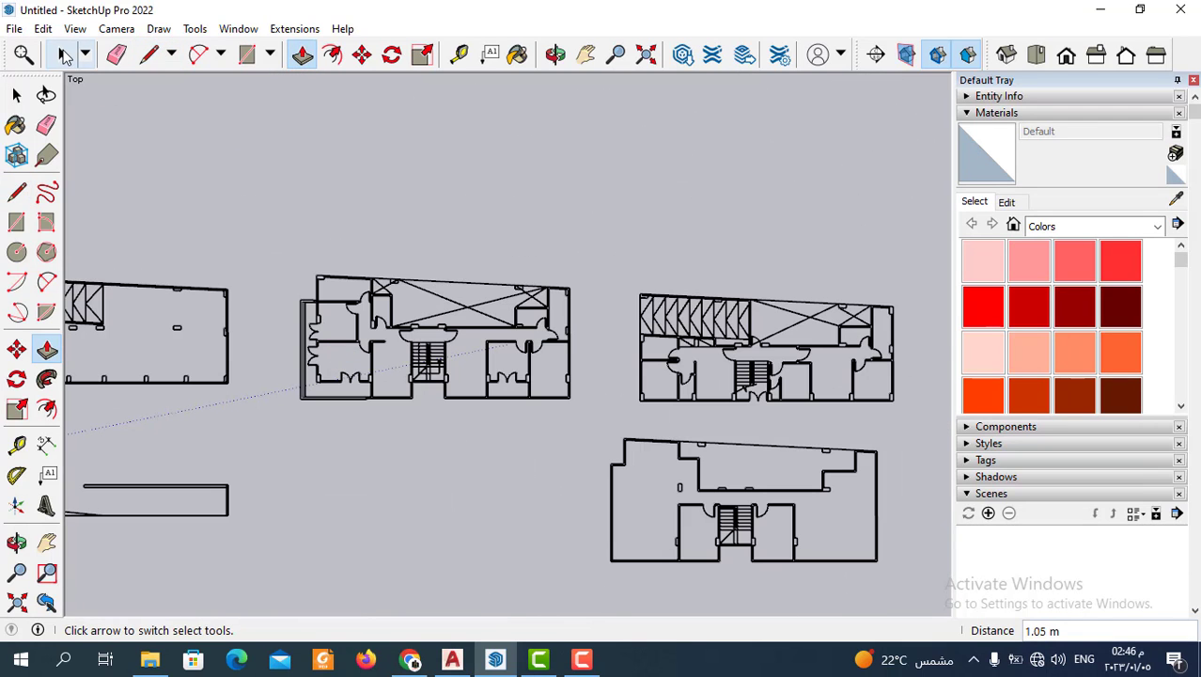
pyautogui.click(62, 53)
pyautogui.scroll(-2, 357, 282)
pyautogui.scroll(-1, 472, 301)
pyautogui.scroll(-1, 474, 310)
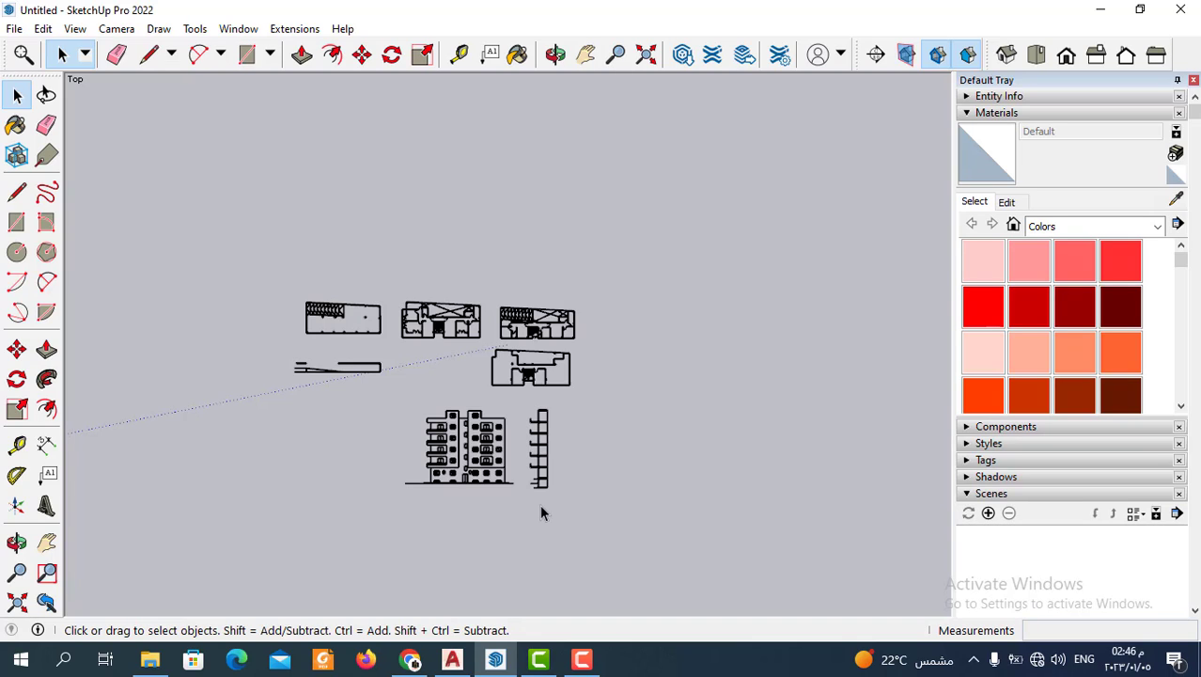
pyautogui.scroll(-2, 498, 353)
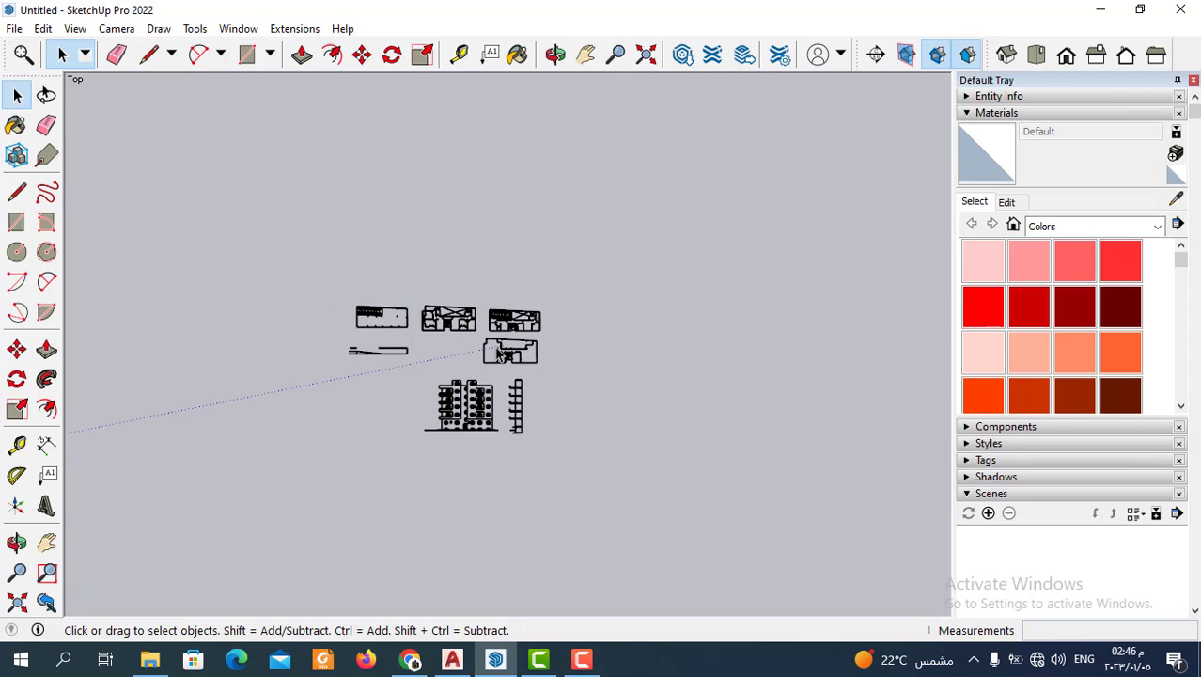
pyautogui.scroll(2, 503, 402)
pyautogui.scroll(2, 545, 414)
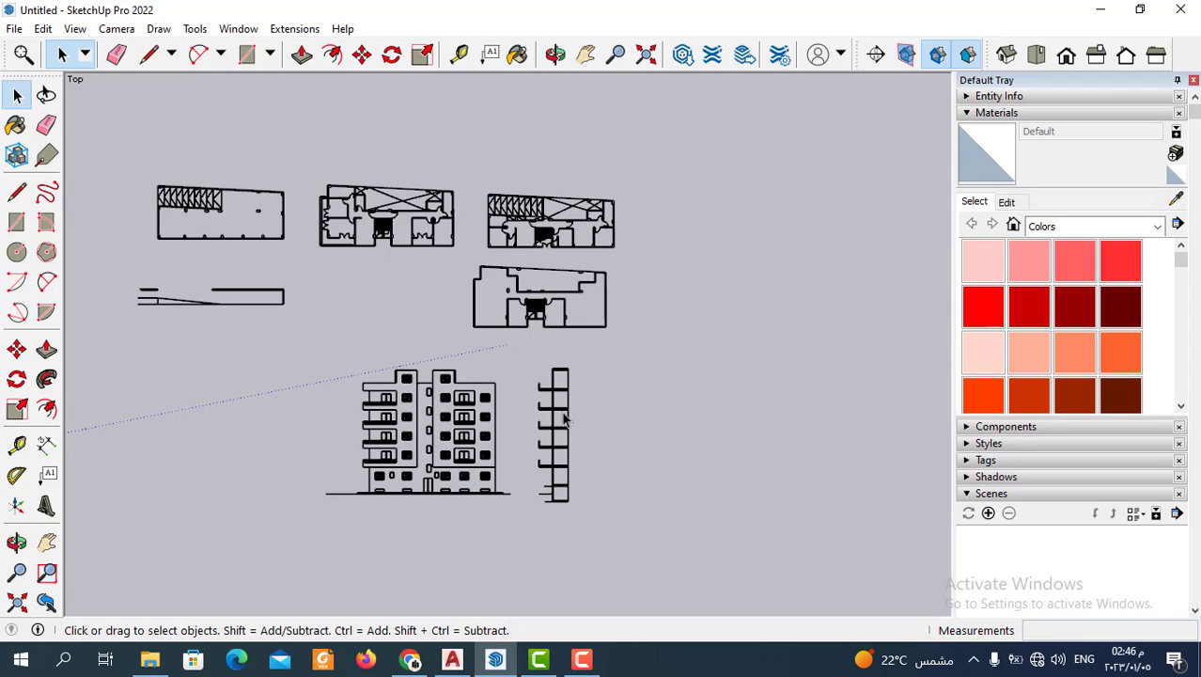